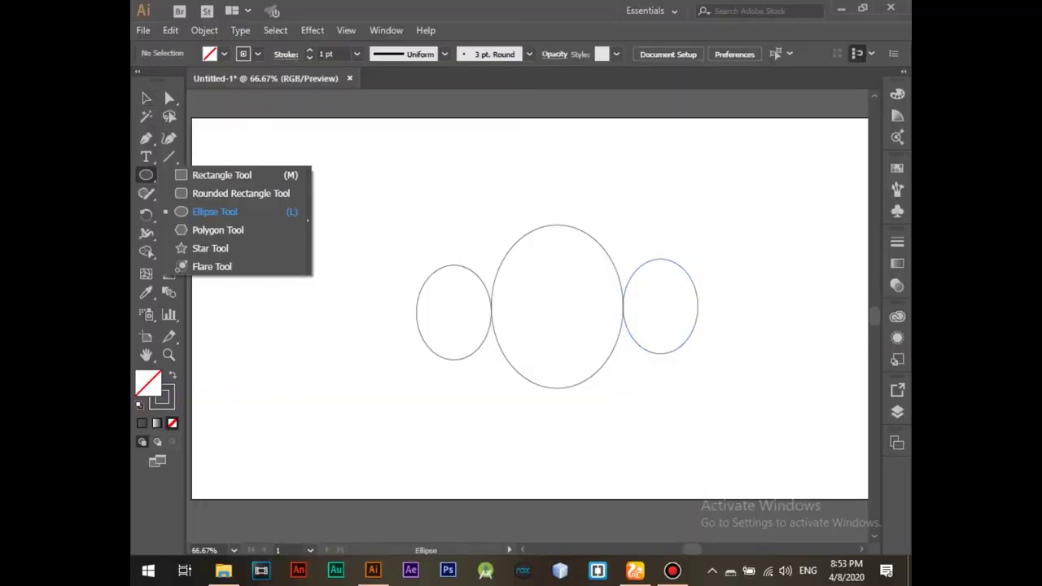
- Draw a wide rectangle overlapping the bottom of the three circles, shifted up-left as the base
{"action": "left_click", "coordinate": [221, 174]}
{"action": "mouse_move", "coordinate": [322, 335]}
{"action": "left_mouse_down"}
{"action": "mouse_move", "coordinate": [584, 437]}
{"action": "mouse_move", "coordinate": [730, 445]}
{"action": "left_mouse_up"}
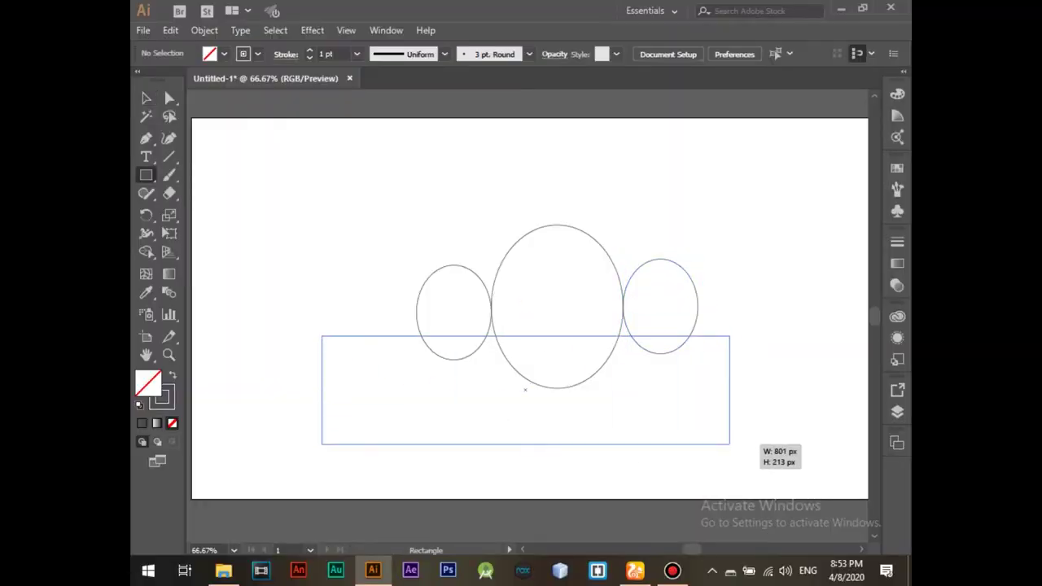
{"action": "key", "text": "v"}
{"action": "left_click_drag", "start_coordinate": [425, 336], "coordinate": [411, 319]}
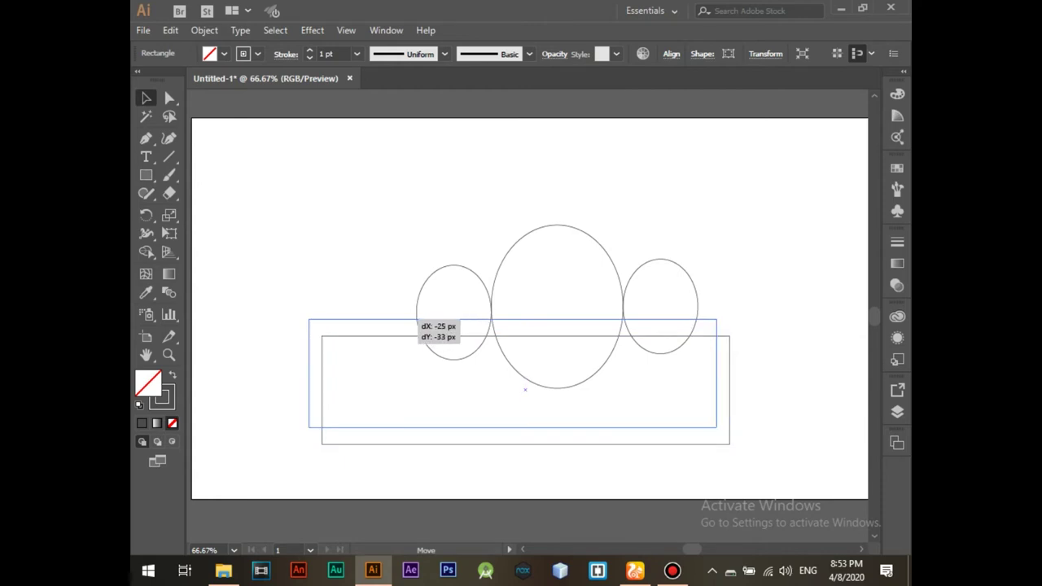
{"action": "left_click_drag", "start_coordinate": [306, 203], "coordinate": [726, 438]}
- Fill all the selected domes and base with dark grey
{"action": "left_click", "coordinate": [224, 54]}
{"action": "left_click", "coordinate": [167, 78]}
{"action": "key", "text": "Escape"}
{"action": "left_click", "coordinate": [224, 54]}
{"action": "left_click", "coordinate": [151, 129]}
{"action": "key", "text": "Escape"}
{"action": "left_click", "coordinate": [245, 473]}
- Reposition the base rectangle higher so it sits under the domes
{"action": "left_click", "coordinate": [453, 281]}
{"action": "left_click", "coordinate": [660, 285]}
{"action": "left_click_drag", "start_coordinate": [513, 383], "coordinate": [513, 373]}
{"action": "left_click", "coordinate": [530, 464]}
{"action": "left_click", "coordinate": [714, 303]}
{"action": "mouse_move", "coordinate": [714, 303]}
{"action": "left_mouse_down"}
{"action": "mouse_move", "coordinate": [661, 303]}
{"action": "mouse_move", "coordinate": [700, 246]}
{"action": "left_mouse_up"}
- Draw a small minaret block at the left and shift the whole drawing down-right
{"action": "key", "text": "m"}
{"action": "mouse_move", "coordinate": [310, 280]}
{"action": "left_mouse_down"}
{"action": "mouse_move", "coordinate": [360, 311]}
{"action": "mouse_move", "coordinate": [383, 294]}
{"action": "left_mouse_up"}
{"action": "left_click_drag", "start_coordinate": [280, 184], "coordinate": [513, 394]}
{"action": "mouse_move", "coordinate": [595, 384]}
{"action": "left_mouse_down"}
{"action": "mouse_move", "coordinate": [602, 401]}
{"action": "mouse_move", "coordinate": [697, 466]}
{"action": "left_mouse_up"}
- Copy the minaret block above itself, round it into a pill and widen it past the block
{"action": "key", "text": "a"}
{"action": "mouse_move", "coordinate": [375, 303]}
{"action": "left_mouse_down"}
{"action": "mouse_move", "coordinate": [488, 369]}
{"action": "mouse_move", "coordinate": [489, 316]}
{"action": "left_mouse_up"}
{"action": "mouse_move", "coordinate": [449, 289]}
{"action": "left_mouse_down"}
{"action": "mouse_move", "coordinate": [450, 318]}
{"action": "mouse_move", "coordinate": [449, 308]}
{"action": "mouse_move", "coordinate": [471, 325]}
{"action": "left_mouse_up"}
{"action": "key", "text": "a"}
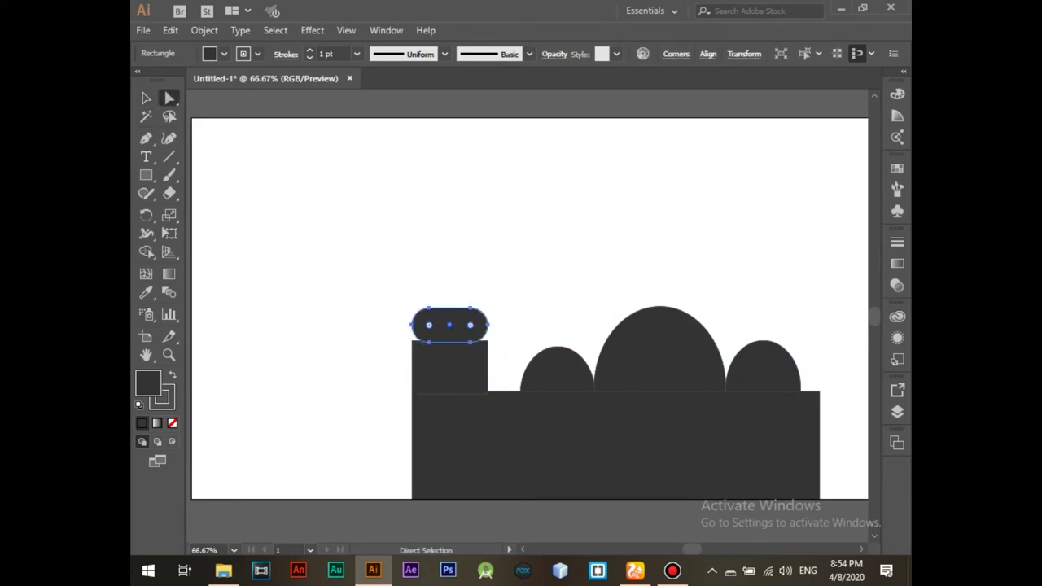
{"action": "key", "text": "v"}
{"action": "mouse_move", "coordinate": [488, 325]}
{"action": "left_mouse_down"}
{"action": "mouse_move", "coordinate": [500, 325]}
{"action": "mouse_move", "coordinate": [460, 293]}
{"action": "left_mouse_up"}
- Duplicate the lower minaret block above the rounded pill band
{"action": "left_click", "coordinate": [449, 366]}
{"action": "left_click", "coordinate": [451, 325]}
{"action": "key", "text": "ctrl+z"}
{"action": "key", "text": "a"}
{"action": "left_click", "coordinate": [449, 366]}
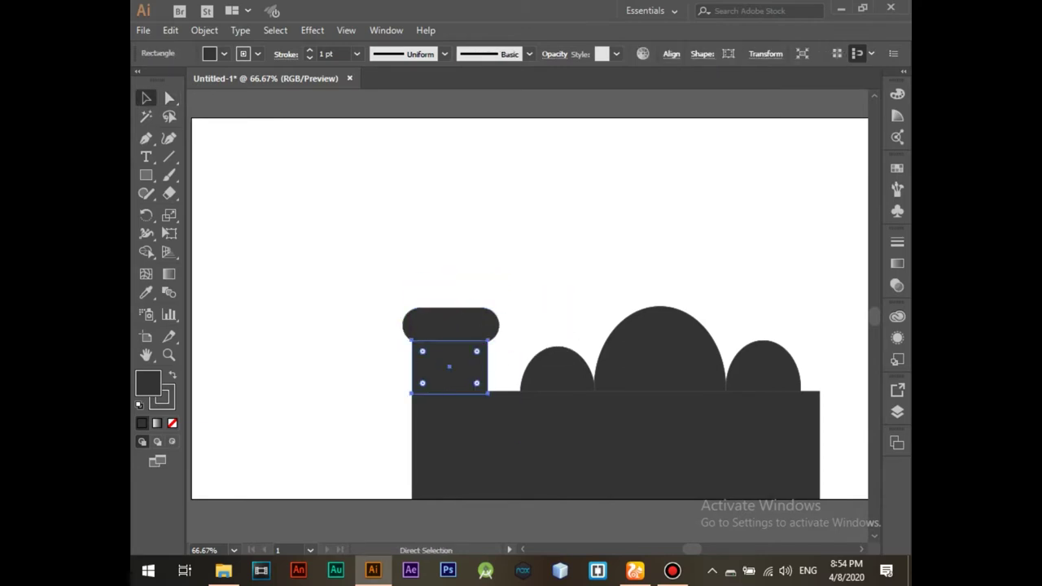
{"action": "left_click_drag", "start_coordinate": [450, 367], "coordinate": [450, 281]}
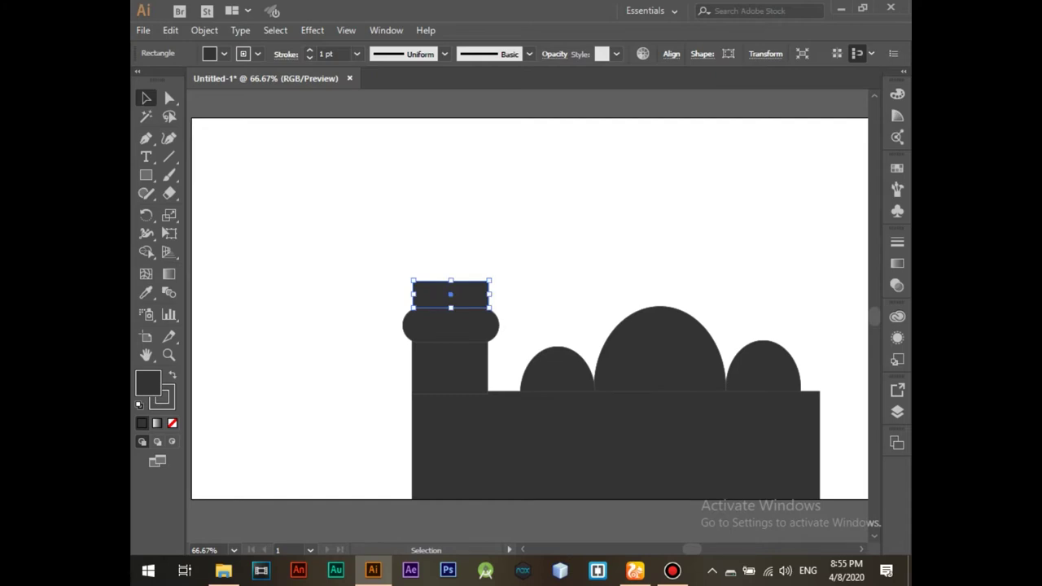
- Stretch the upper minaret shaft tall above the band and select its top-left anchor for flaring
{"action": "left_click_drag", "start_coordinate": [451, 281], "coordinate": [450, 153]}
{"action": "mouse_move", "coordinate": [449, 216]}
{"action": "left_mouse_down"}
{"action": "mouse_move", "coordinate": [450, 240]}
{"action": "mouse_move", "coordinate": [456, 170]}
{"action": "left_mouse_up"}
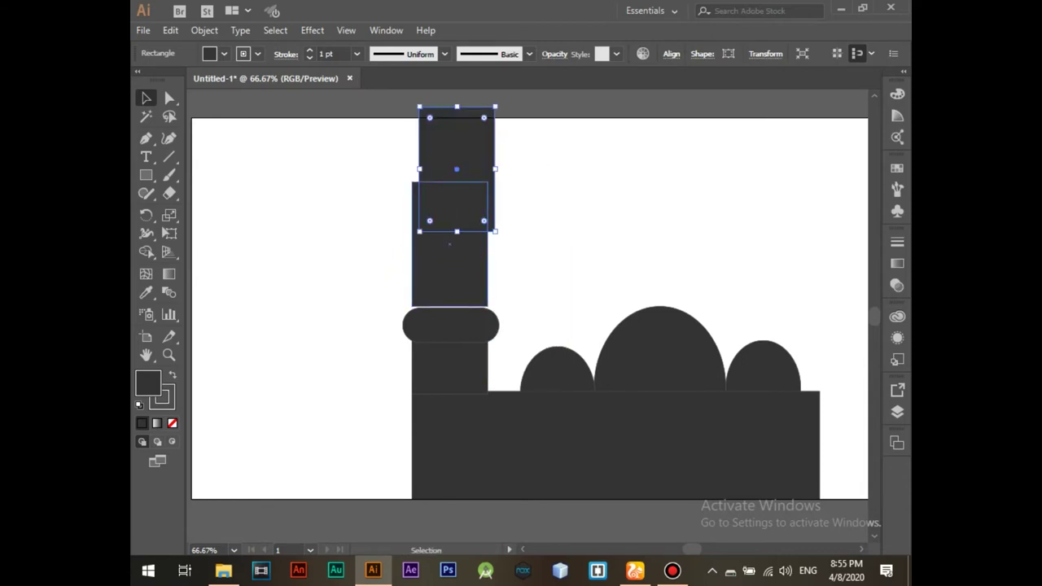
{"action": "mouse_move", "coordinate": [456, 169]}
{"action": "left_mouse_down"}
{"action": "mouse_move", "coordinate": [456, 242]}
{"action": "mouse_move", "coordinate": [456, 205]}
{"action": "mouse_move", "coordinate": [398, 206]}
{"action": "left_mouse_up"}
{"action": "scroll", "coordinate": [456, 170], "scroll_direction": "up", "scroll_amount": 2}
{"action": "key", "text": "a"}
{"action": "left_click", "coordinate": [411, 205]}
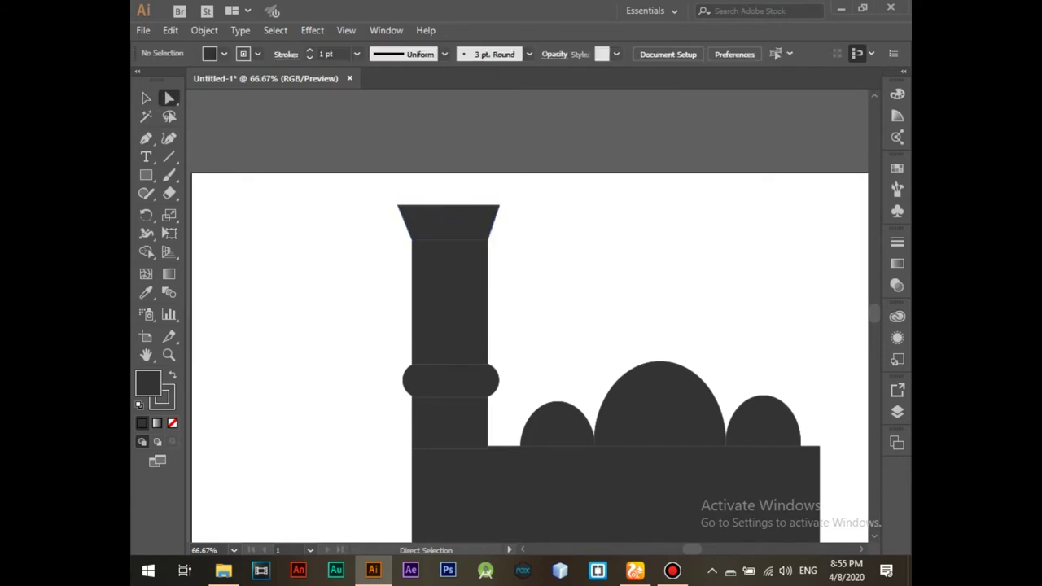
- Set the stroke of every shape to None
{"action": "left_click_drag", "start_coordinate": [345, 203], "coordinate": [793, 499]}
{"action": "key", "text": "v"}
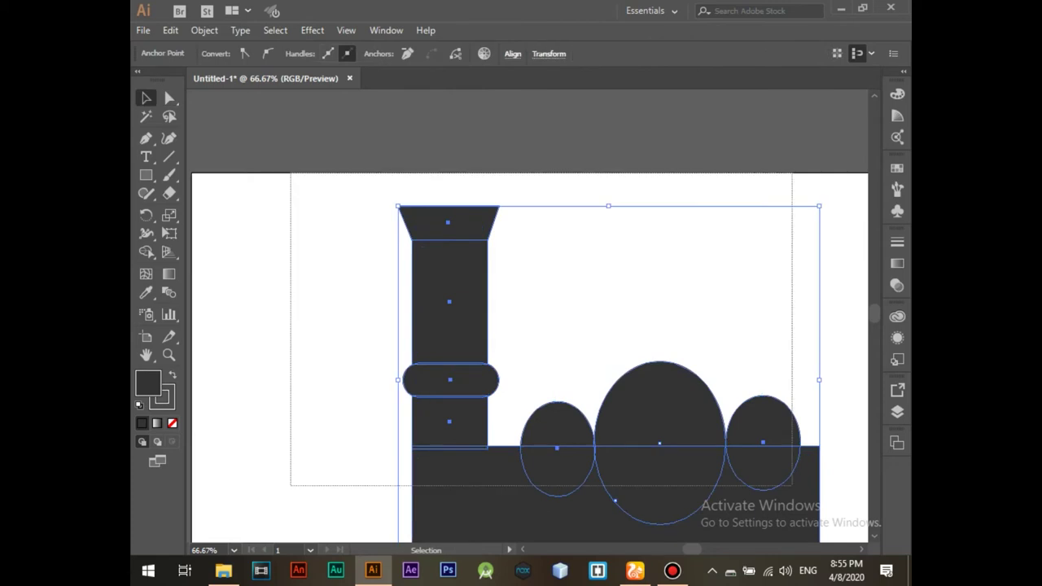
{"action": "left_click_drag", "start_coordinate": [290, 171], "coordinate": [793, 487]}
{"action": "left_click", "coordinate": [258, 53]}
{"action": "left_click", "coordinate": [140, 77]}
{"action": "key", "text": "ctrl+shift+a"}
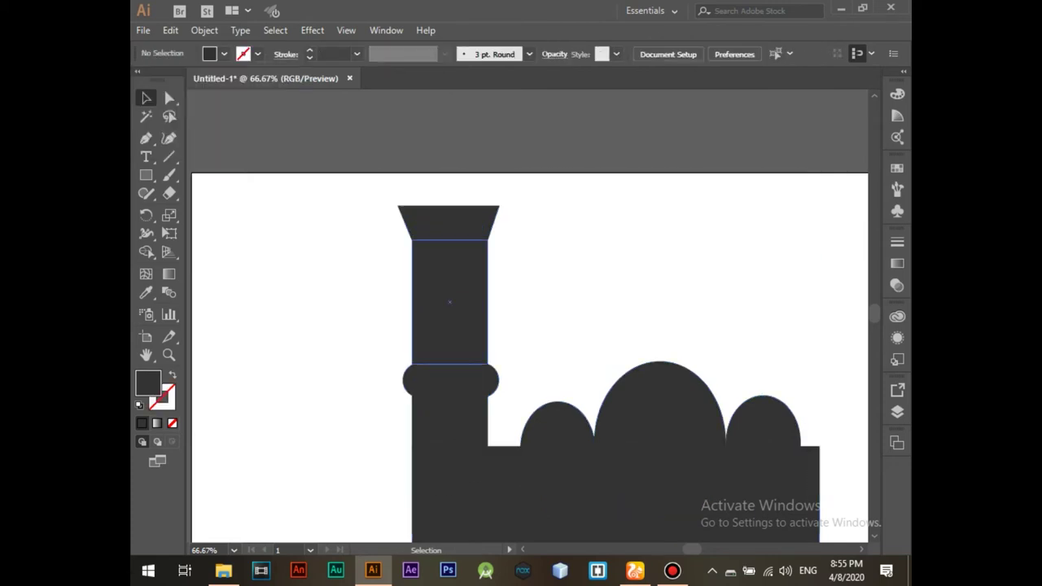
- Zoom out, scale the whole mosque down and move it left and up
{"action": "left_click", "coordinate": [450, 301]}
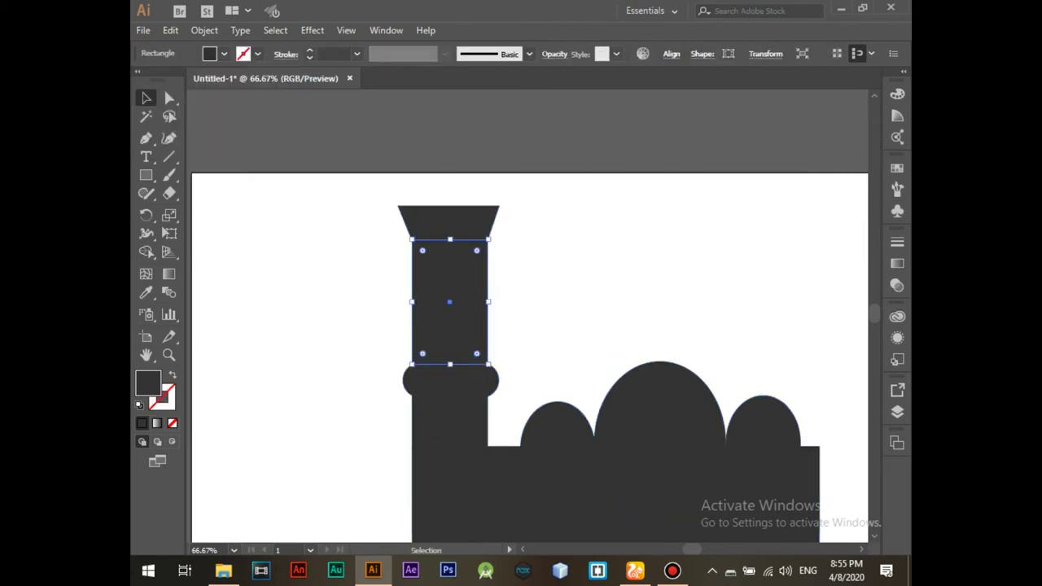
{"action": "scroll", "coordinate": [529, 350], "scroll_direction": "down", "scroll_amount": 1}
{"action": "key", "text": "ctrl+minus"}
{"action": "scroll", "coordinate": [587, 351], "scroll_direction": "down", "scroll_amount": 1}
{"action": "key", "text": "ctrl+a"}
{"action": "left_click_drag", "start_coordinate": [489, 206], "coordinate": [642, 338]}
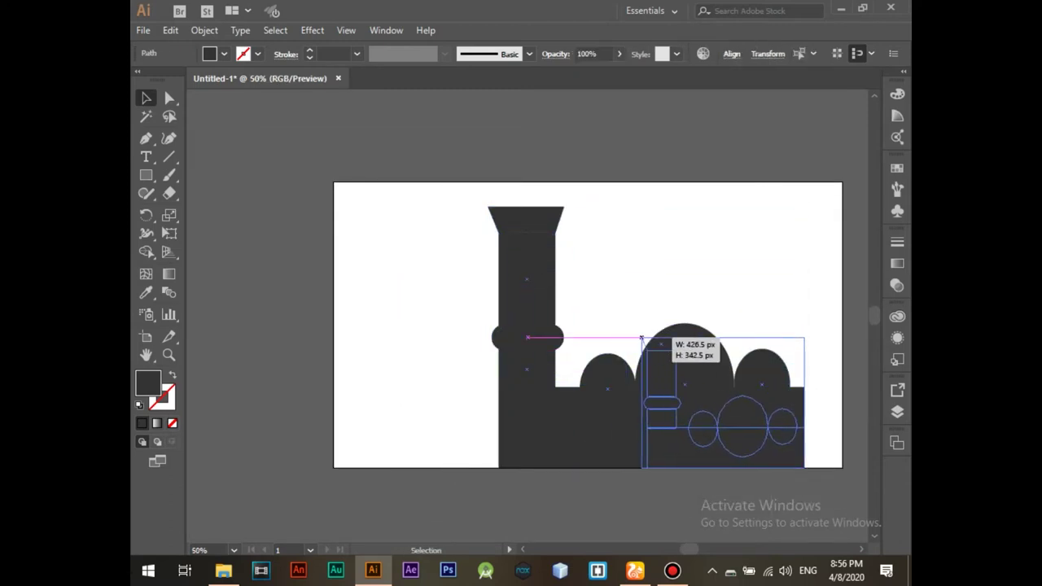
{"action": "left_click_drag", "start_coordinate": [679, 436], "coordinate": [501, 413]}
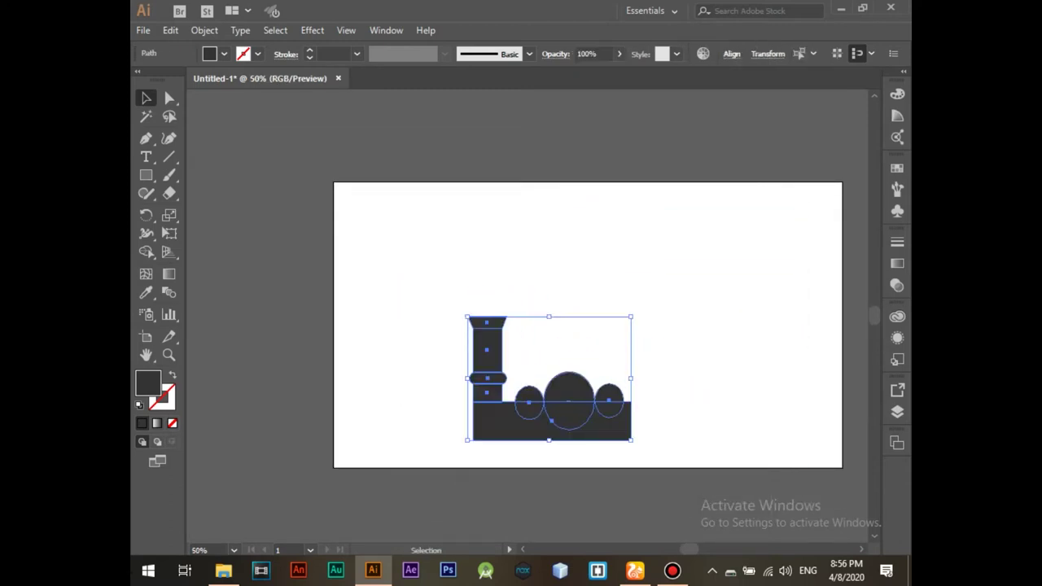
- Stack a minaret block on top of the flared cap and select its upper anchors
{"action": "left_click", "coordinate": [487, 350]}
{"action": "mouse_move", "coordinate": [487, 346]}
{"action": "left_mouse_down"}
{"action": "mouse_move", "coordinate": [528, 316]}
{"action": "mouse_move", "coordinate": [470, 287]}
{"action": "mouse_move", "coordinate": [488, 293]}
{"action": "left_mouse_up"}
{"action": "key", "text": "a"}
{"action": "key", "text": "ctrl+shift+a"}
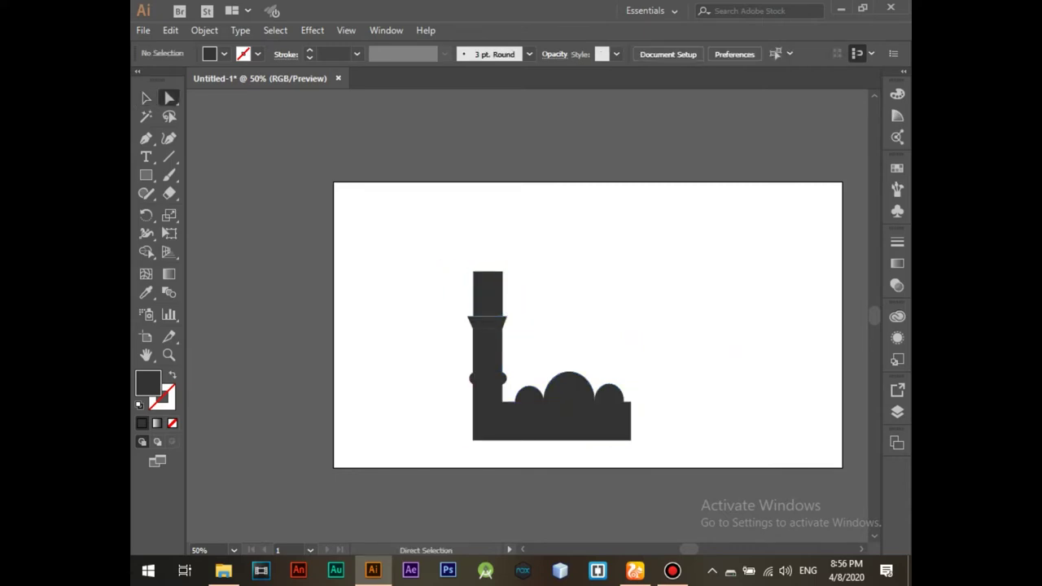
{"action": "left_click_drag", "start_coordinate": [434, 230], "coordinate": [490, 297]}
{"action": "left_click_drag", "start_coordinate": [519, 255], "coordinate": [495, 282]}
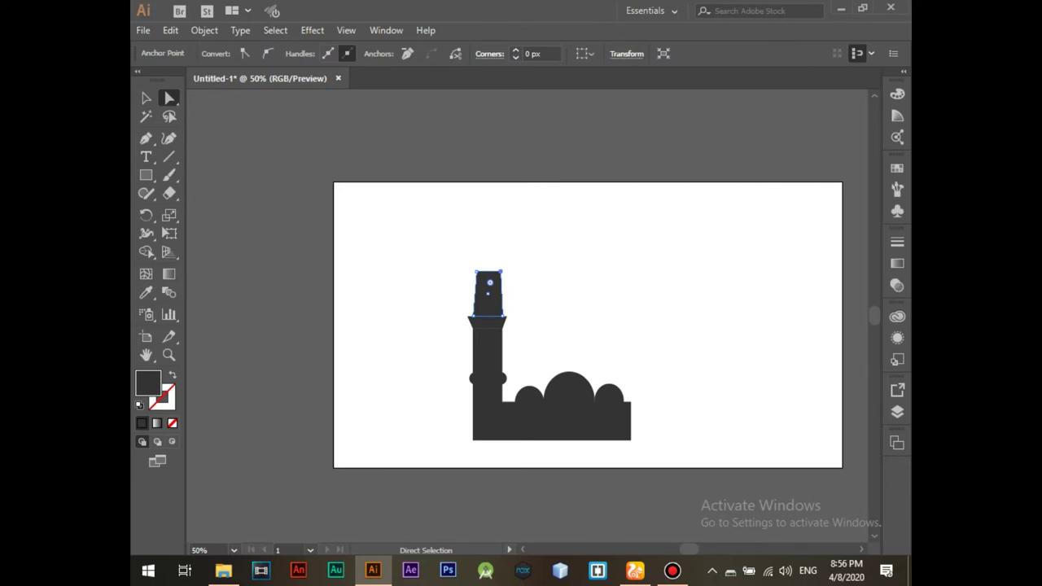
- Paste a copy of the flared trapezoid cap onto the tapered minaret top
{"action": "key", "text": "ctrl+z"}
{"action": "key", "text": "ctrl+shift+z"}
{"action": "key", "text": "ctrl+z"}
{"action": "key", "text": "ctrl+shift+z"}
{"action": "key", "text": "ctrl+shift+a"}
{"action": "key", "text": "ctrl+1"}
{"action": "left_click", "coordinate": [448, 326]}
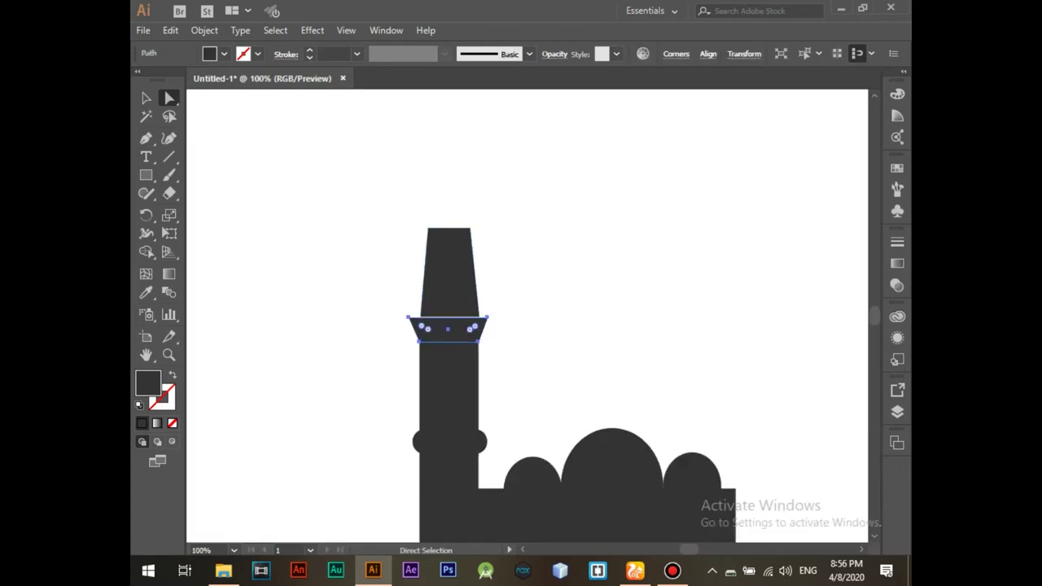
{"action": "key", "text": "ctrl+c"}
{"action": "key", "text": "ctrl+v"}
{"action": "mouse_move", "coordinate": [567, 323]}
{"action": "left_mouse_down"}
{"action": "mouse_move", "coordinate": [479, 217]}
{"action": "mouse_move", "coordinate": [457, 215]}
{"action": "mouse_move", "coordinate": [480, 217]}
{"action": "left_mouse_up"}
{"action": "key", "text": "v"}
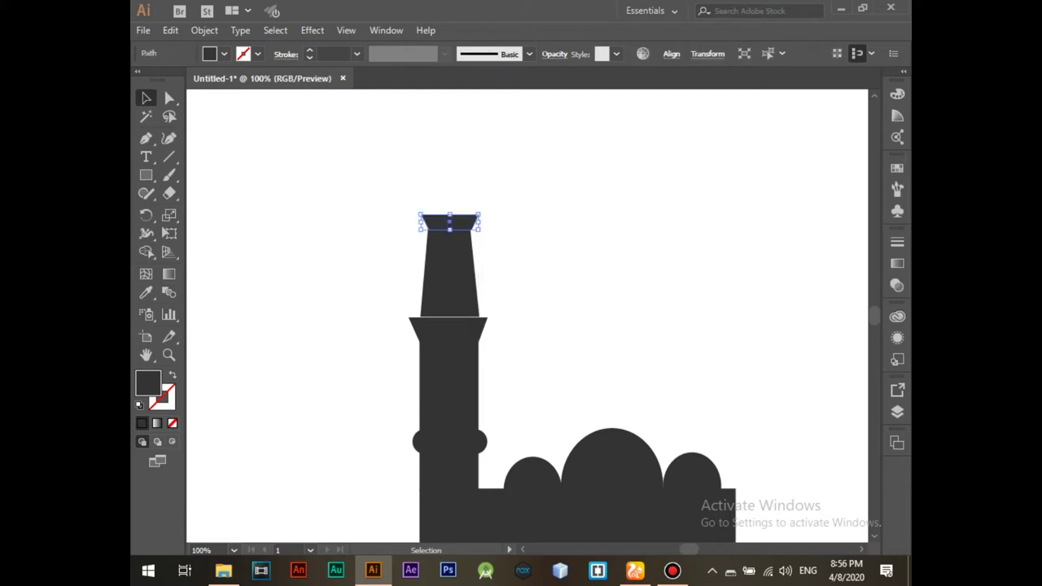
{"action": "left_click", "coordinate": [486, 244]}
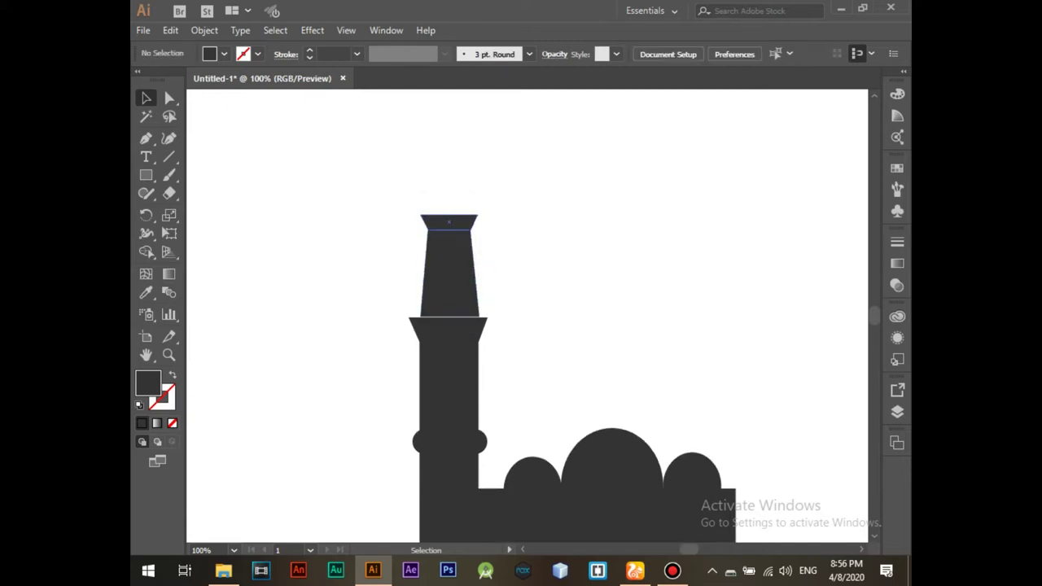
- Draw a block on the minaret top and merge its top corners into a pointed spire
{"action": "left_click", "coordinate": [450, 269]}
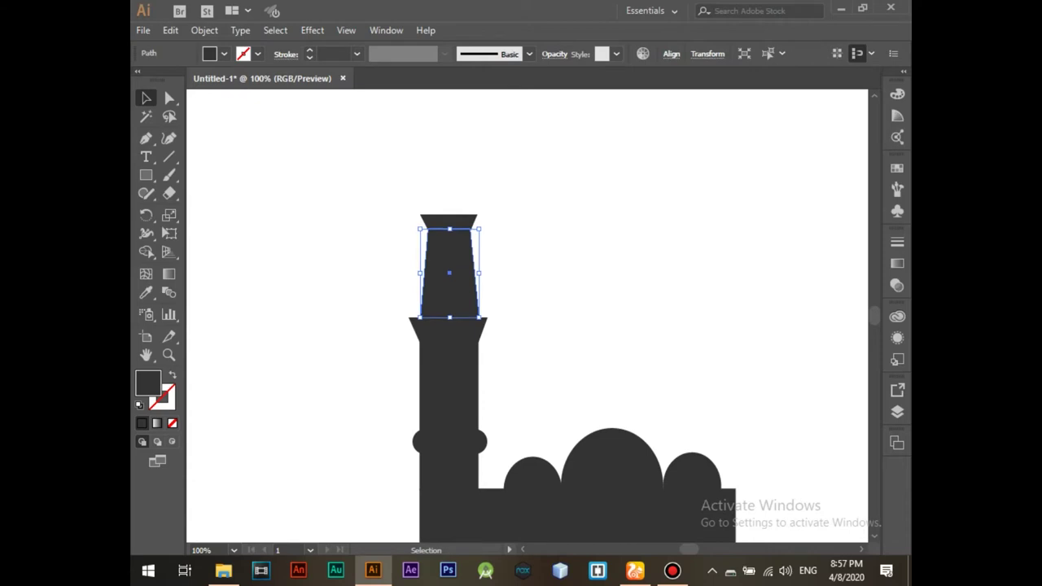
{"action": "key", "text": "ctrl+shift+a"}
{"action": "left_click_drag", "start_coordinate": [426, 167], "coordinate": [469, 214]}
{"action": "key", "text": "a"}
{"action": "mouse_move", "coordinate": [427, 167]}
{"action": "left_mouse_down"}
{"action": "mouse_move", "coordinate": [461, 165]}
{"action": "mouse_move", "coordinate": [446, 165]}
{"action": "left_mouse_up"}
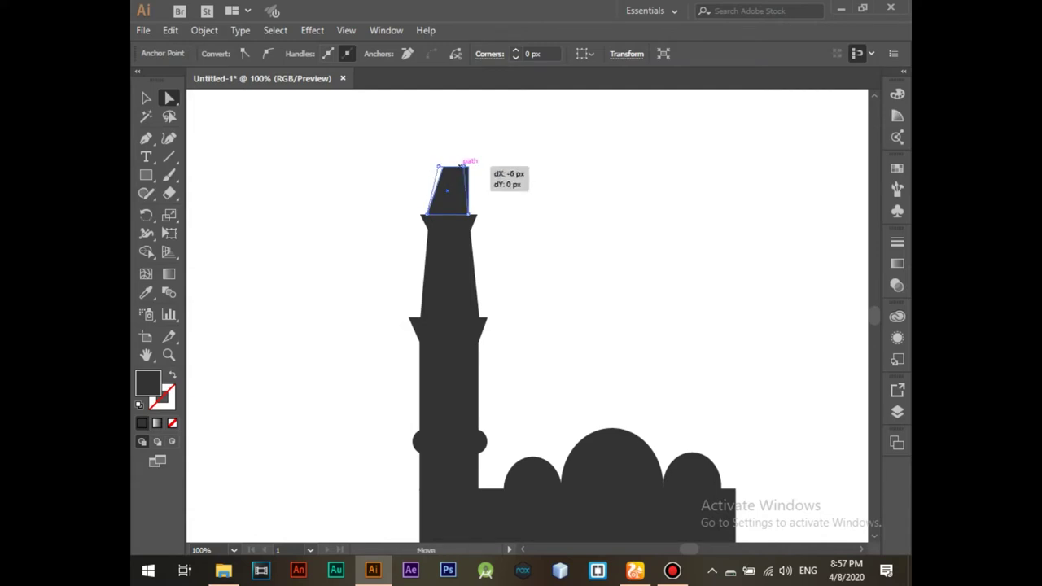
{"action": "mouse_move", "coordinate": [401, 135]}
{"action": "left_mouse_down"}
{"action": "mouse_move", "coordinate": [450, 171]}
{"action": "mouse_move", "coordinate": [447, 145]}
{"action": "left_mouse_up"}
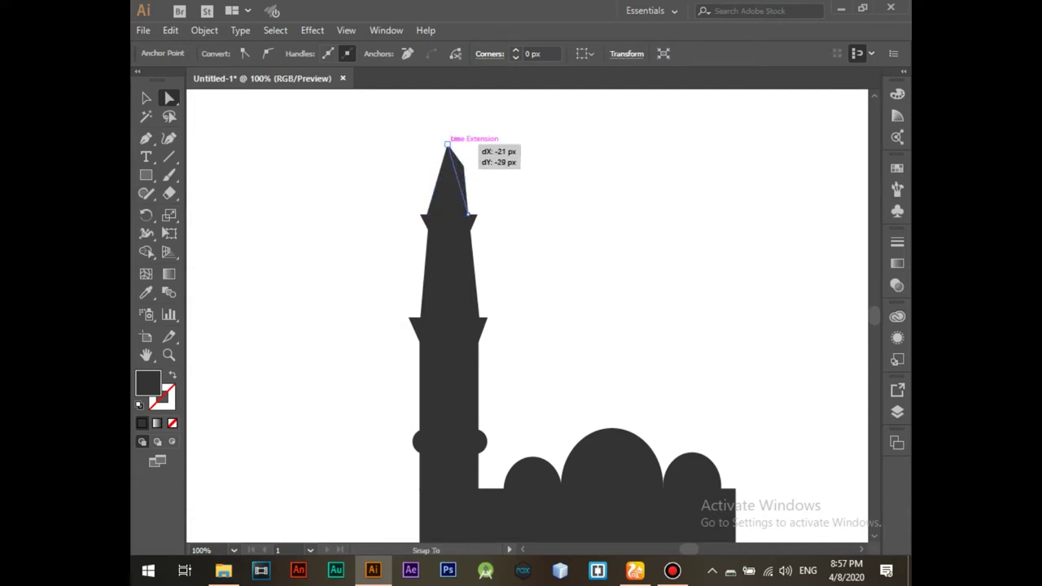
{"action": "key", "text": "ctrl+shift+a"}
{"action": "scroll", "coordinate": [570, 326], "scroll_direction": "up", "scroll_amount": 1}
{"action": "scroll", "coordinate": [527, 316], "scroll_direction": "down", "scroll_amount": 3}
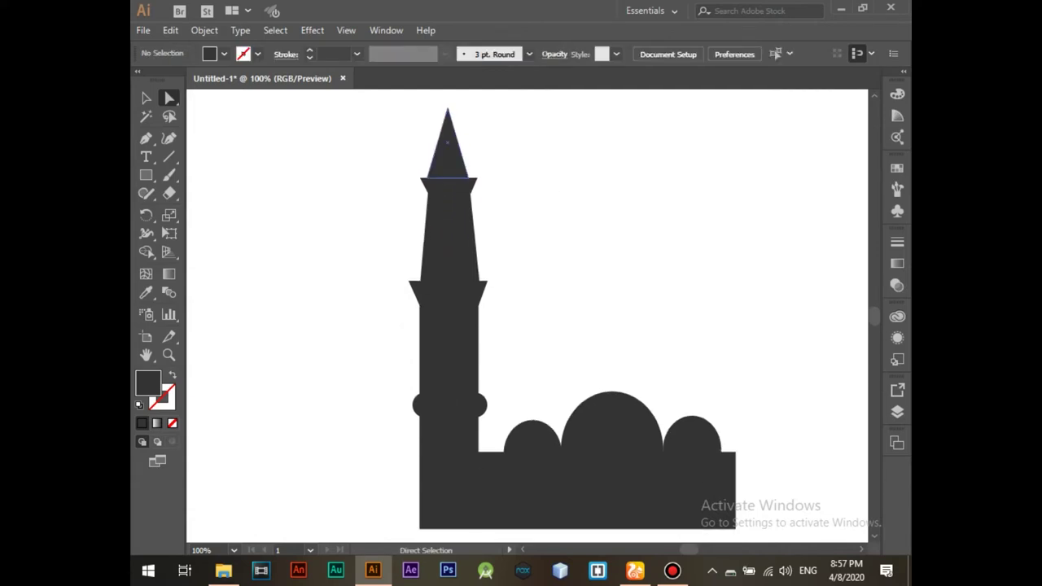
{"action": "left_click", "coordinate": [169, 214]}
- Bulge the spire's sides outward into an onion shape with the Reshape Tool
{"action": "left_click", "coordinate": [232, 212]}
{"action": "left_click_drag", "start_coordinate": [169, 215], "coordinate": [236, 253]}
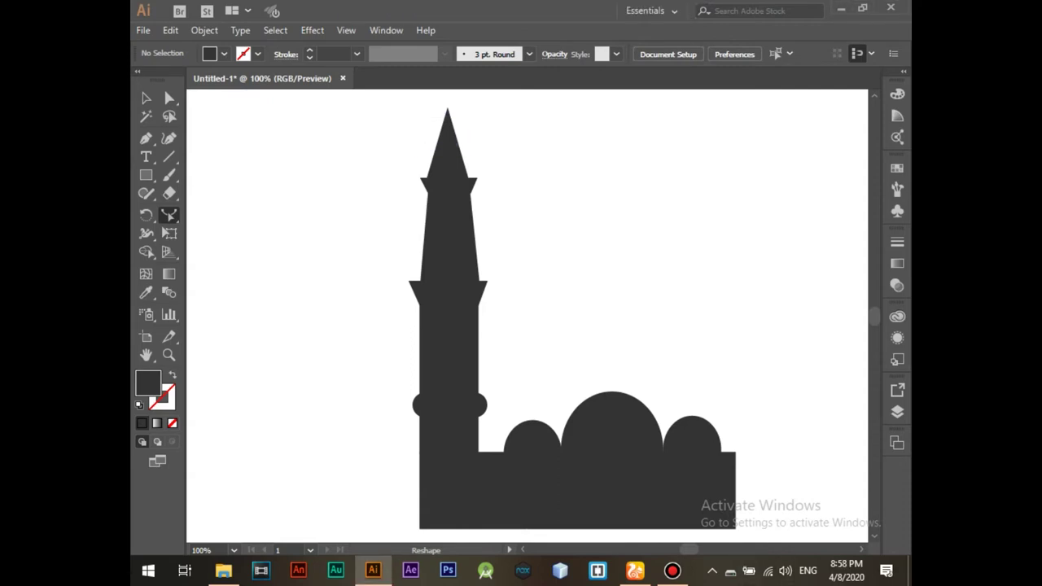
{"action": "left_click_drag", "start_coordinate": [335, 108], "coordinate": [499, 150]}
{"action": "left_click", "coordinate": [169, 215]}
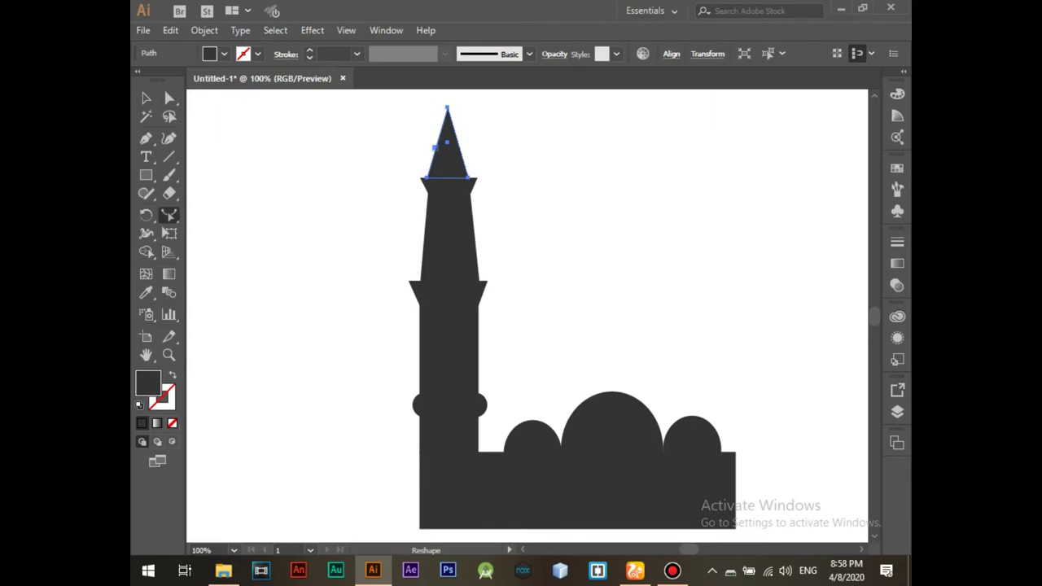
{"action": "key", "text": "a"}
{"action": "key", "text": "ctrl+equal"}
{"action": "key", "text": "ctrl+equal"}
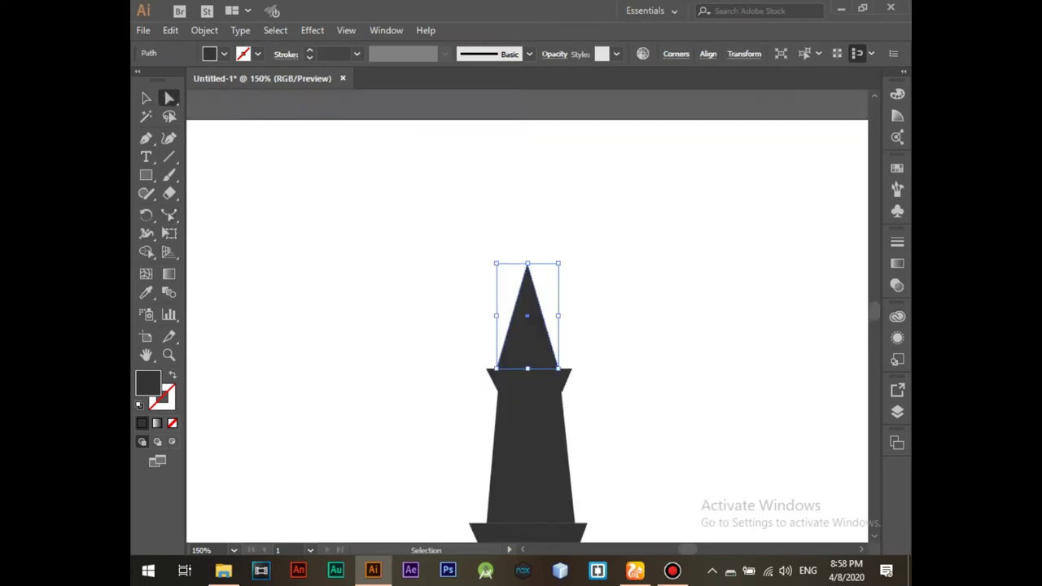
{"action": "left_click_drag", "start_coordinate": [550, 324], "coordinate": [559, 324]}
{"action": "key", "text": "ctrl+shift+a"}
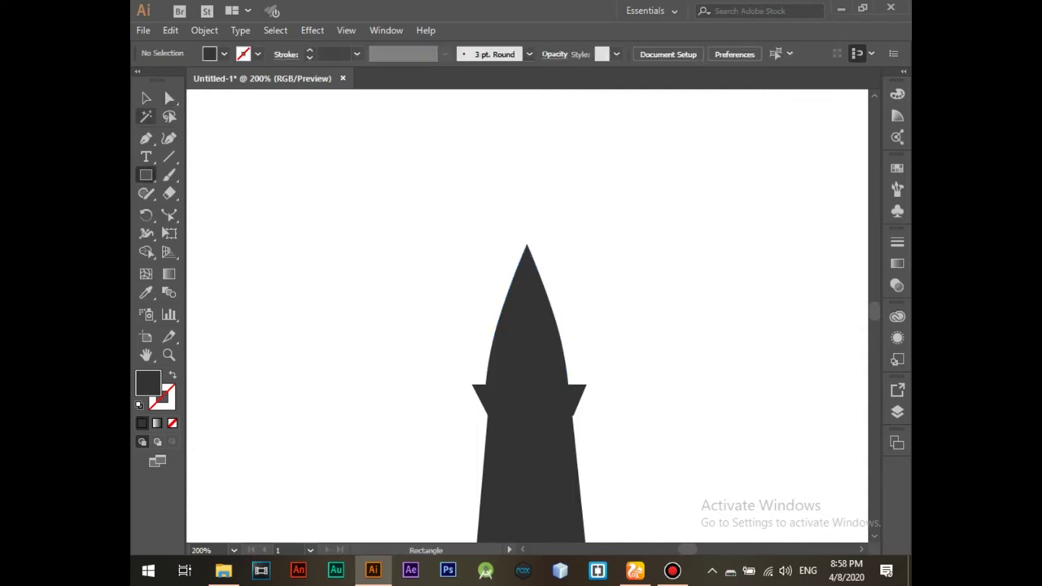
- Duplicate the spire upward, shrunk into a thin needle fitted on its tip
{"action": "left_click", "coordinate": [146, 98]}
{"action": "left_click", "coordinate": [526, 311]}
{"action": "left_click_drag", "start_coordinate": [526, 311], "coordinate": [530, 241]}
{"action": "mouse_move", "coordinate": [574, 174]}
{"action": "left_mouse_down"}
{"action": "mouse_move", "coordinate": [512, 254]}
{"action": "mouse_move", "coordinate": [506, 222]}
{"action": "left_mouse_up"}
{"action": "left_click_drag", "start_coordinate": [497, 277], "coordinate": [536, 243]}
{"action": "key", "text": "ctrl+shift+a"}
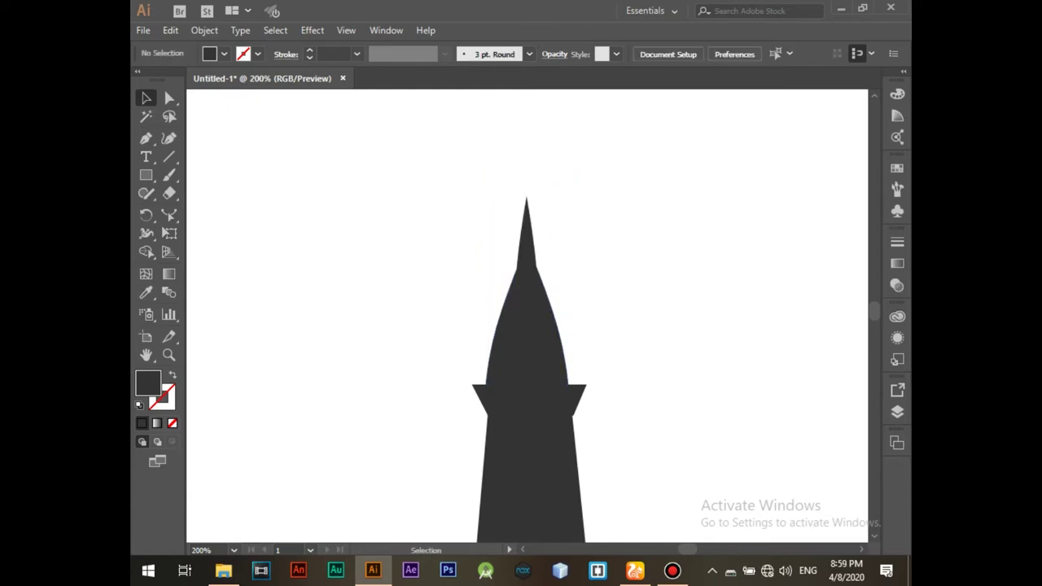
- Adjust the needle's base anchors so it curves into the spire
{"action": "scroll", "coordinate": [532, 179], "scroll_direction": "down", "scroll_amount": 2}
{"action": "left_click", "coordinate": [533, 178]}
{"action": "left_click", "coordinate": [169, 215]}
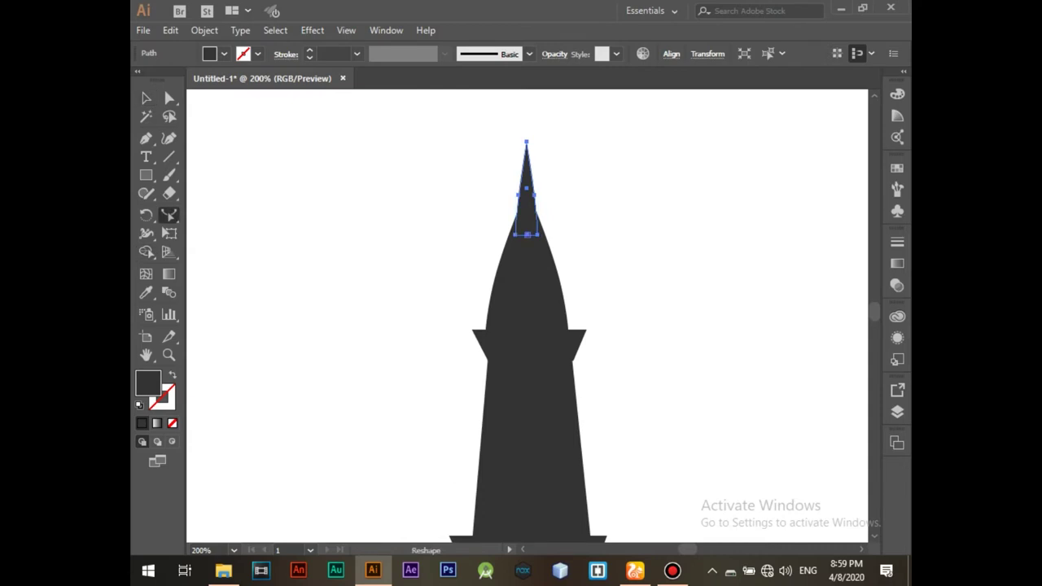
{"action": "key", "text": "a"}
{"action": "left_click", "coordinate": [514, 234]}
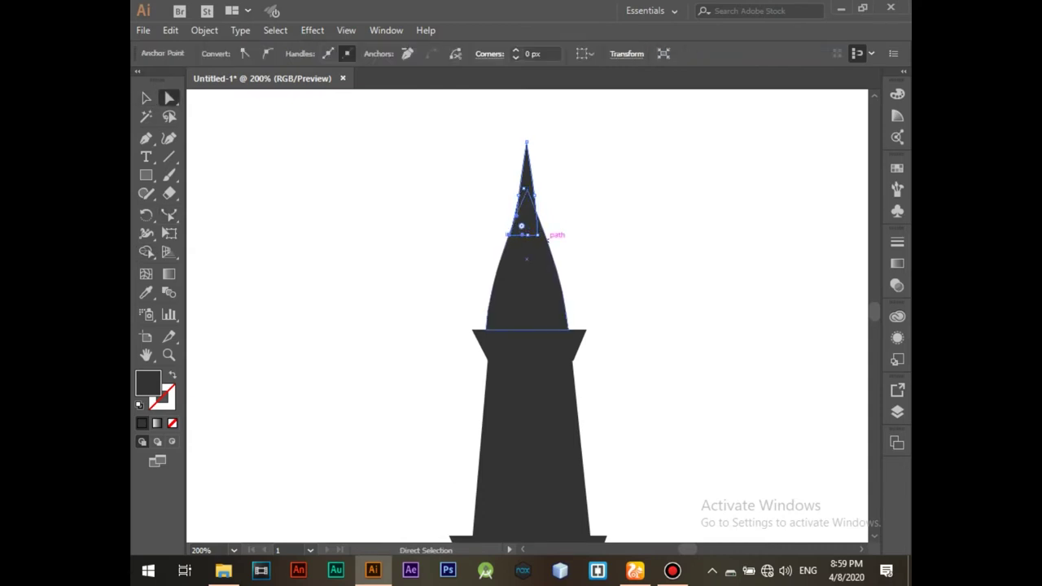
{"action": "left_click", "coordinate": [534, 234]}
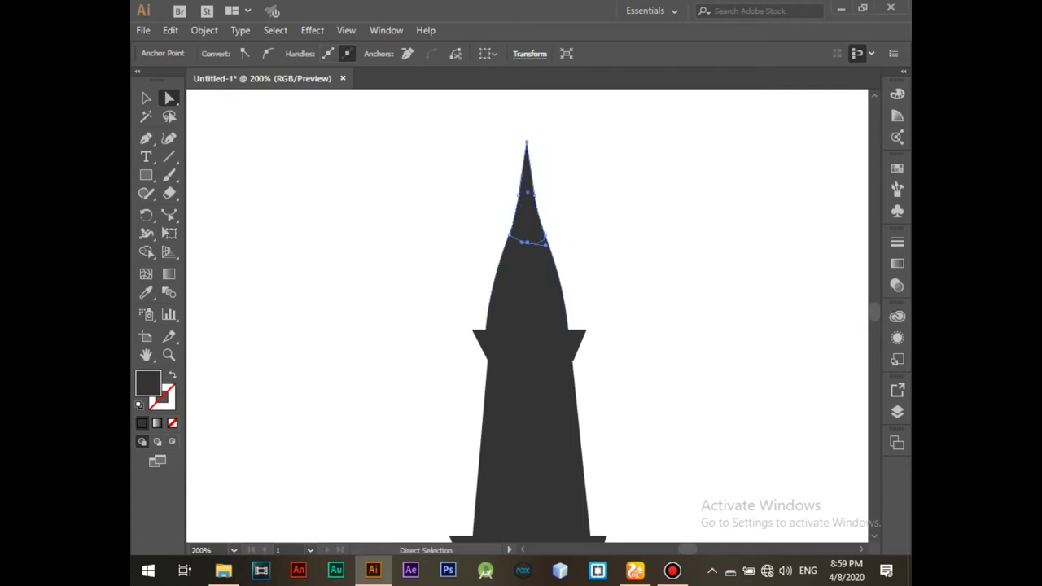
{"action": "left_click", "coordinate": [618, 203]}
- Give the spire tip a linear gradient with yellow end stops and an orange middle stop
{"action": "scroll", "coordinate": [528, 269], "scroll_direction": "up", "scroll_amount": 2}
{"action": "left_click", "coordinate": [527, 277]}
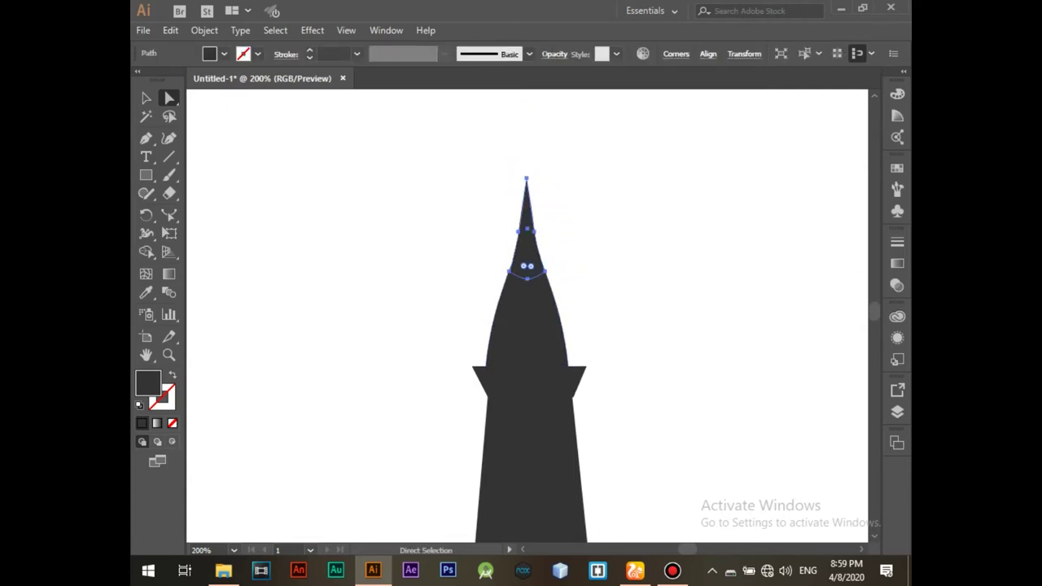
{"action": "key", "text": "period"}
{"action": "double_click", "coordinate": [701, 356]}
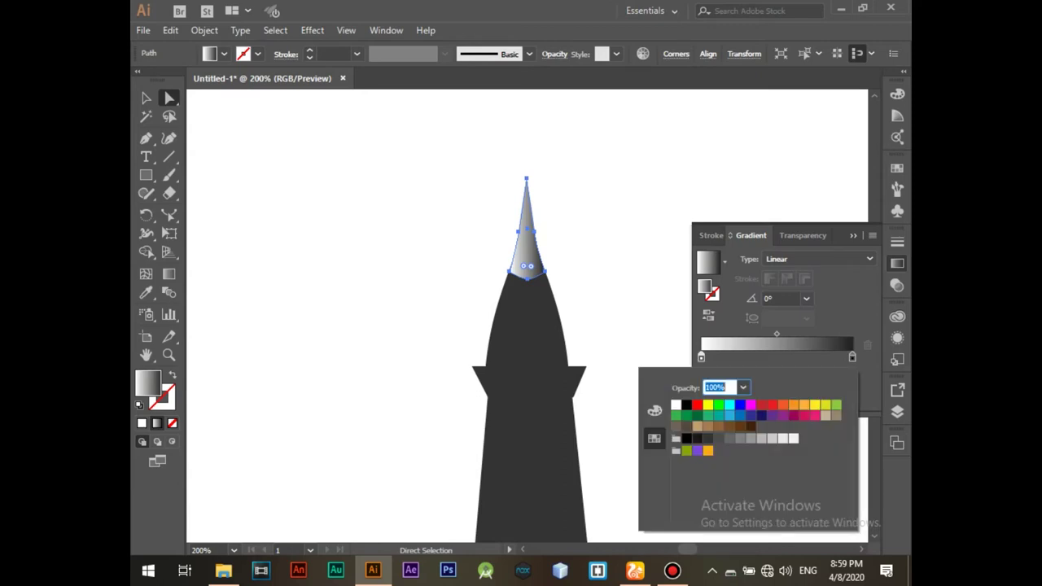
{"action": "left_click", "coordinate": [708, 404]}
{"action": "double_click", "coordinate": [701, 357]}
{"action": "left_click", "coordinate": [707, 404]}
{"action": "left_click", "coordinate": [777, 357]}
{"action": "double_click", "coordinate": [776, 356]}
{"action": "left_click", "coordinate": [794, 405]}
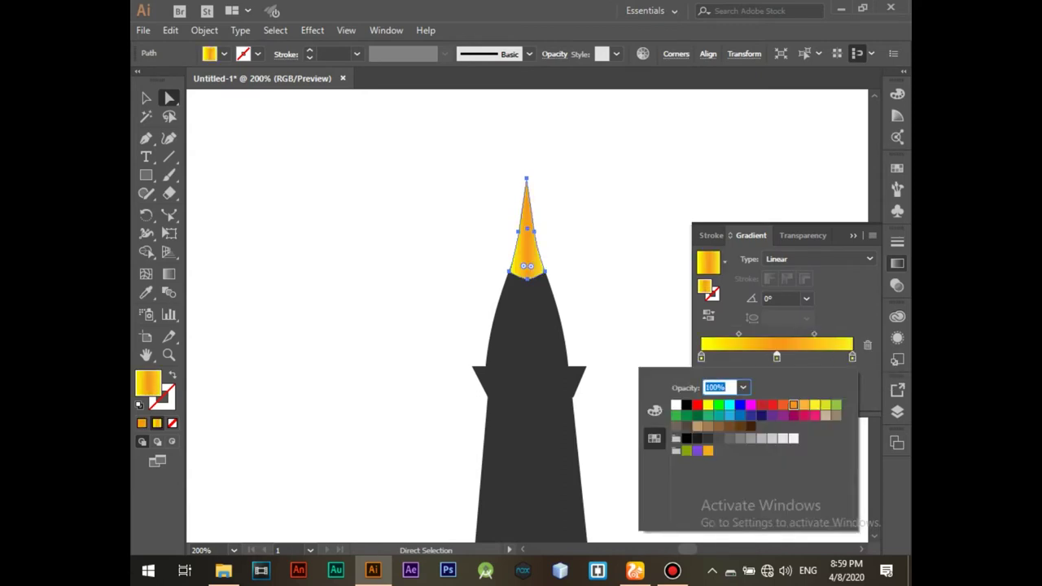
{"action": "key", "text": "Escape"}
- Check the gold-tipped spire and zoom out to view the whole minaret
{"action": "left_click", "coordinate": [366, 325]}
{"action": "scroll", "coordinate": [529, 325], "scroll_direction": "down", "scroll_amount": 1}
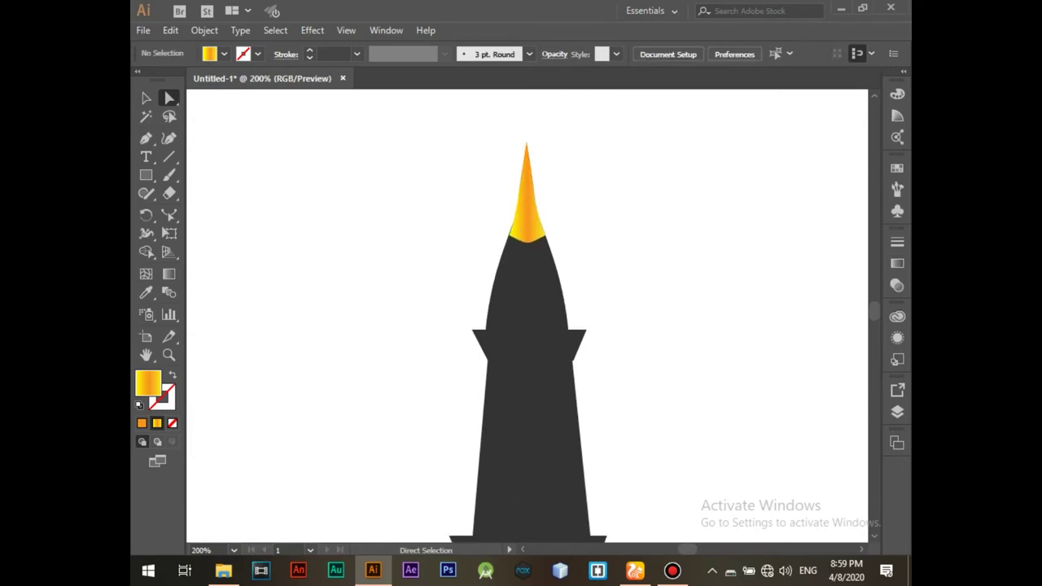
{"action": "left_click", "coordinate": [529, 212]}
{"action": "left_click", "coordinate": [562, 228]}
{"action": "key", "text": "ctrl+1"}
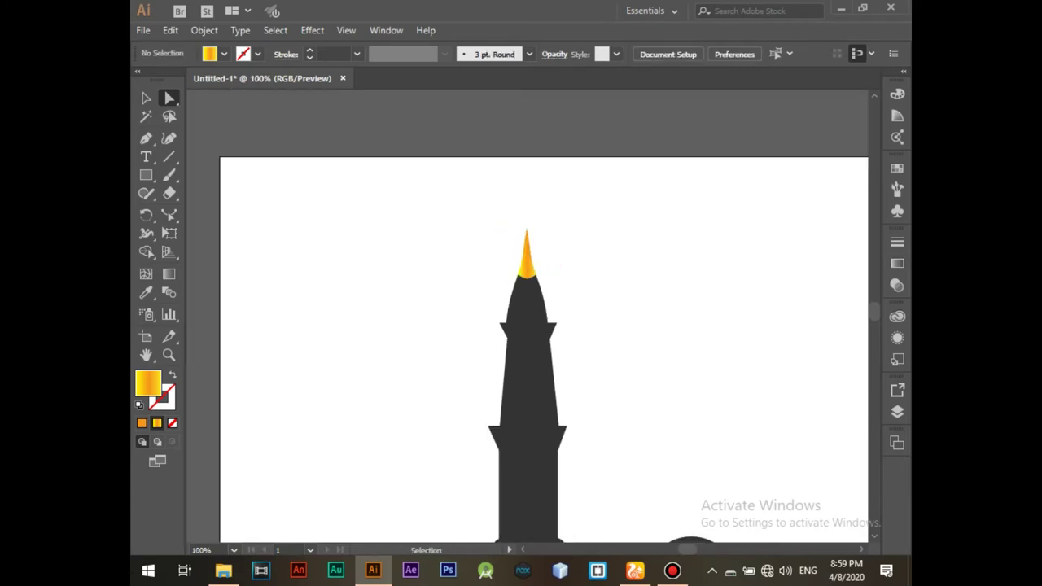
- Fill the two flared minaret rings with a lighter grey
{"action": "scroll", "coordinate": [544, 316], "scroll_direction": "down", "scroll_amount": 1}
{"action": "scroll", "coordinate": [544, 316], "scroll_direction": "down", "scroll_amount": 1}
{"action": "scroll", "coordinate": [557, 309], "scroll_direction": "down", "scroll_amount": 3}
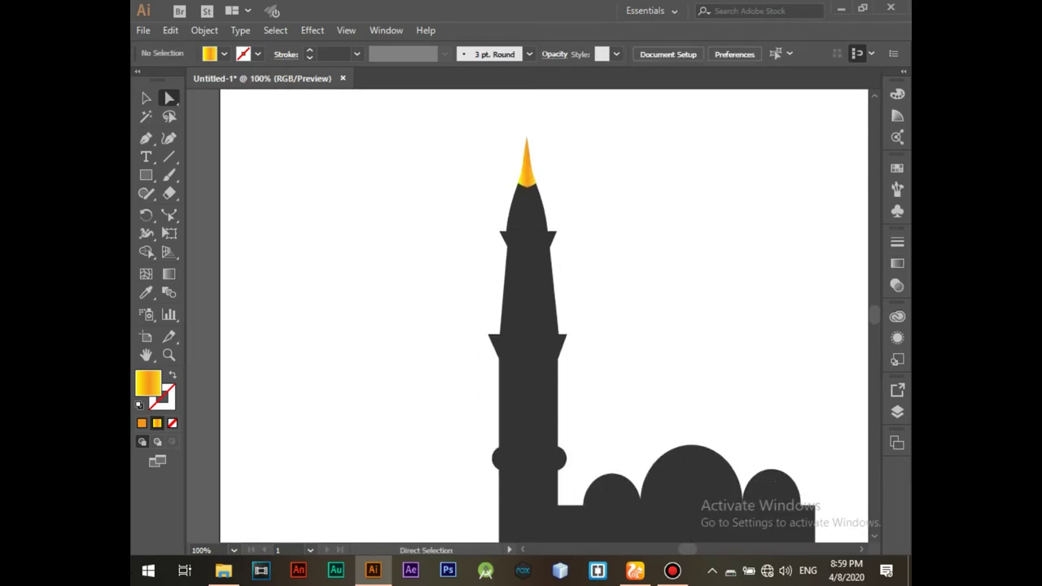
{"action": "left_click", "coordinate": [555, 254]}
{"action": "left_click", "coordinate": [557, 267], "text": "shift"}
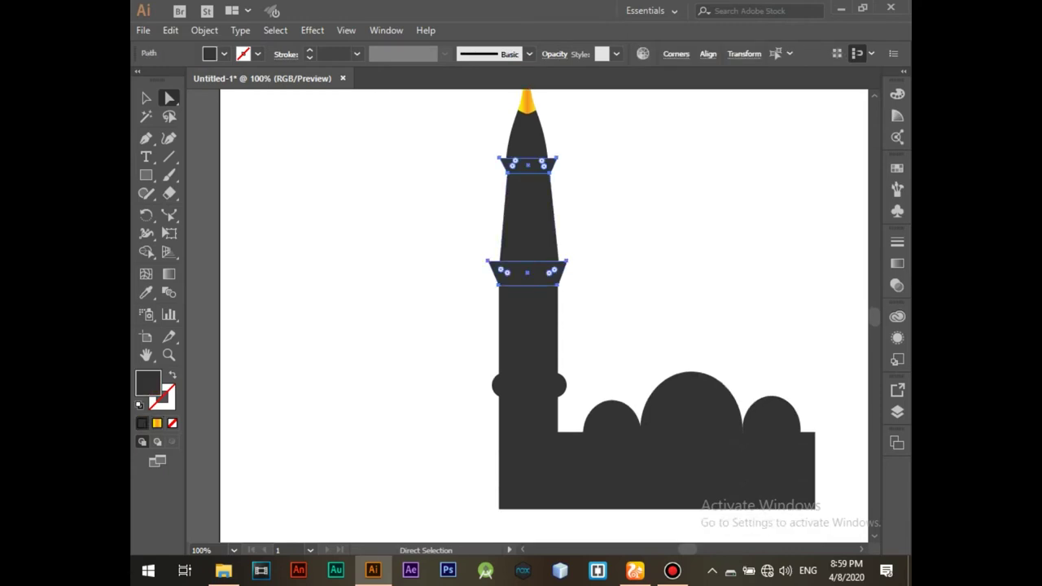
{"action": "double_click", "coordinate": [147, 383]}
{"action": "left_click", "coordinate": [352, 289]}
{"action": "left_click", "coordinate": [712, 147]}
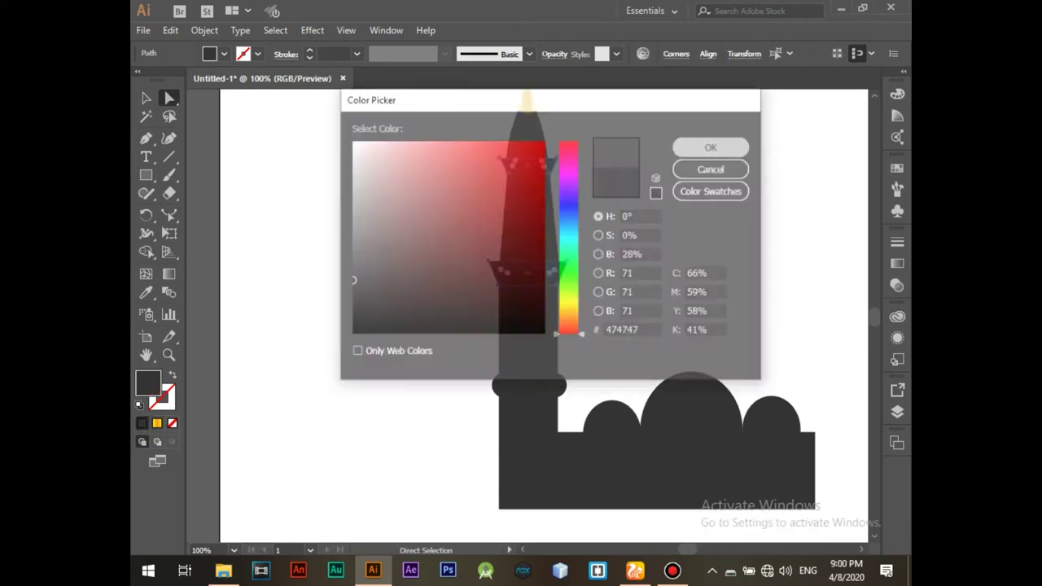
{"action": "left_click", "coordinate": [367, 326]}
- Set the rounded band's fill to grey 545454
{"action": "scroll", "coordinate": [544, 316], "scroll_direction": "down", "scroll_amount": 1}
{"action": "scroll", "coordinate": [544, 316], "scroll_direction": "down", "scroll_amount": 1}
{"action": "left_click", "coordinate": [529, 274]}
{"action": "double_click", "coordinate": [147, 383]}
{"action": "left_click", "coordinate": [352, 271]}
{"action": "key", "text": "Return"}
- Apply the yellow-orange gold gradient to all three domes
{"action": "scroll", "coordinate": [544, 316], "scroll_direction": "down", "scroll_amount": 1}
{"action": "left_click", "coordinate": [611, 305]}
{"action": "left_click", "coordinate": [691, 302], "text": "shift"}
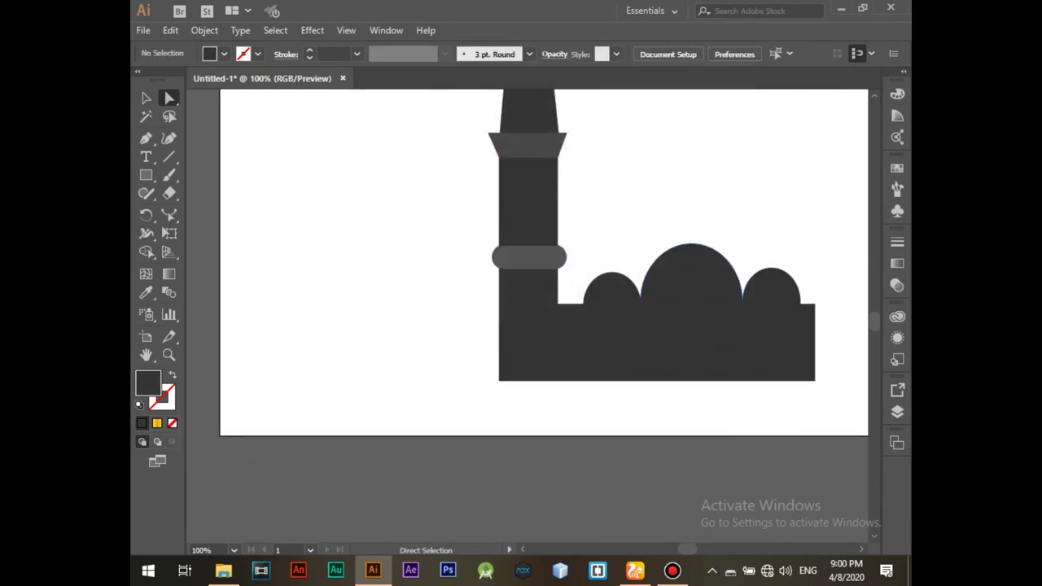
{"action": "left_click", "coordinate": [771, 297], "text": "shift"}
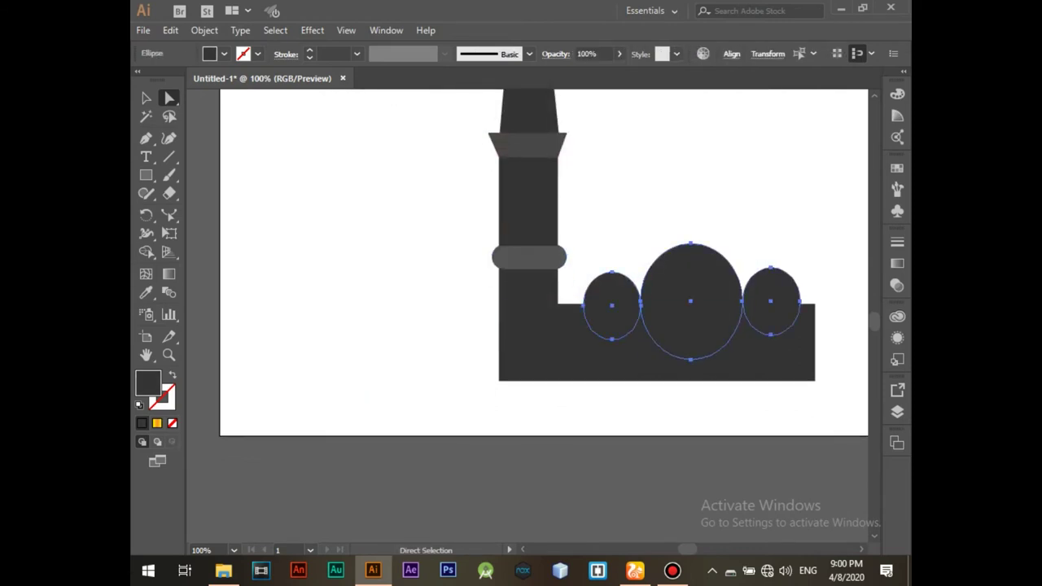
{"action": "key", "text": "period"}
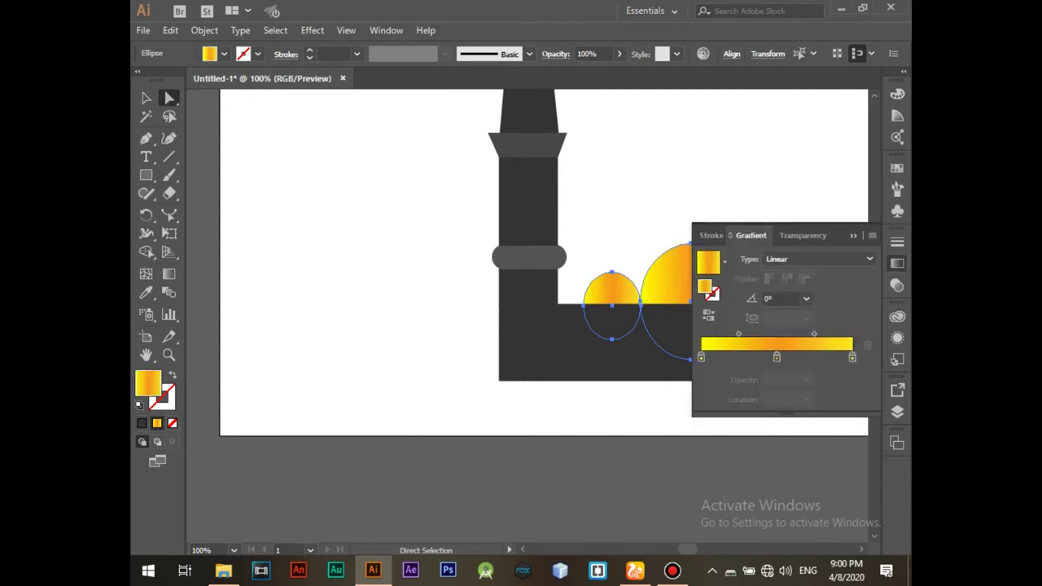
- Recentre the gradient's middle stop and recolour it yellow in the Gradient panel
{"action": "left_click_drag", "start_coordinate": [776, 359], "coordinate": [845, 359]}
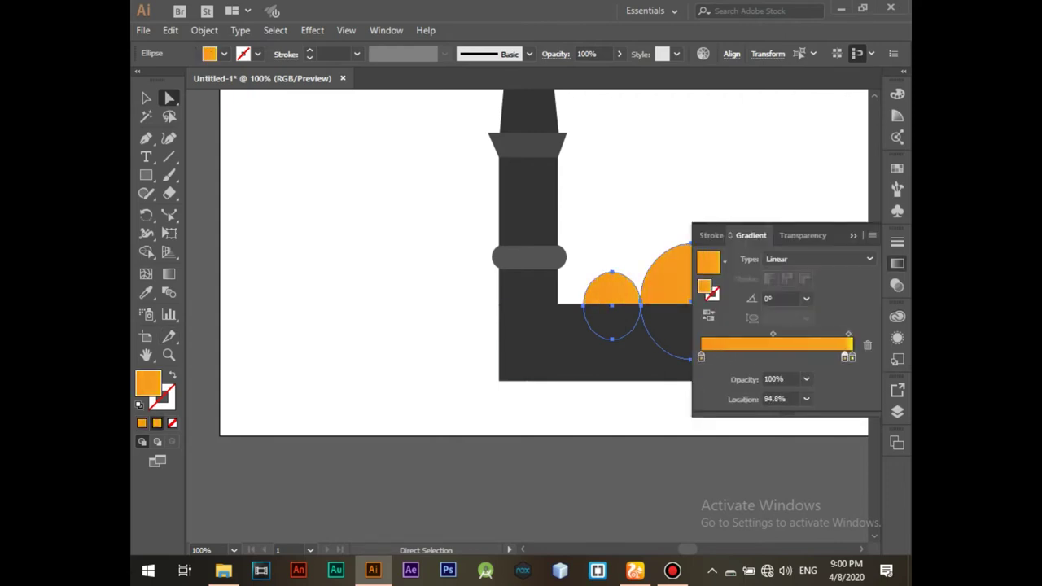
{"action": "left_click_drag", "start_coordinate": [847, 357], "coordinate": [772, 357]}
{"action": "double_click", "coordinate": [772, 356]}
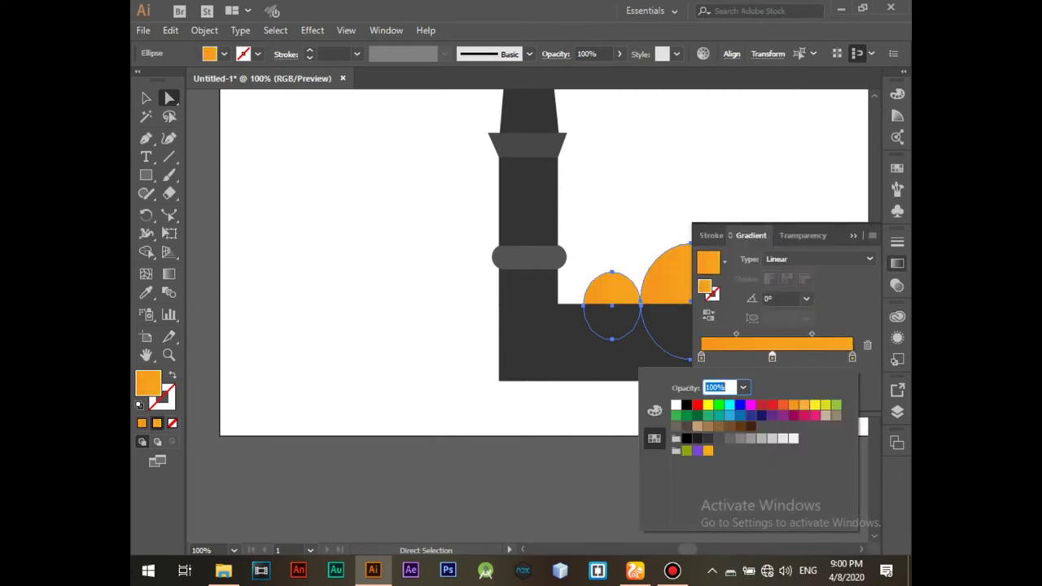
{"action": "left_click", "coordinate": [815, 405]}
{"action": "key", "text": "Escape"}
{"action": "left_click", "coordinate": [898, 263]}
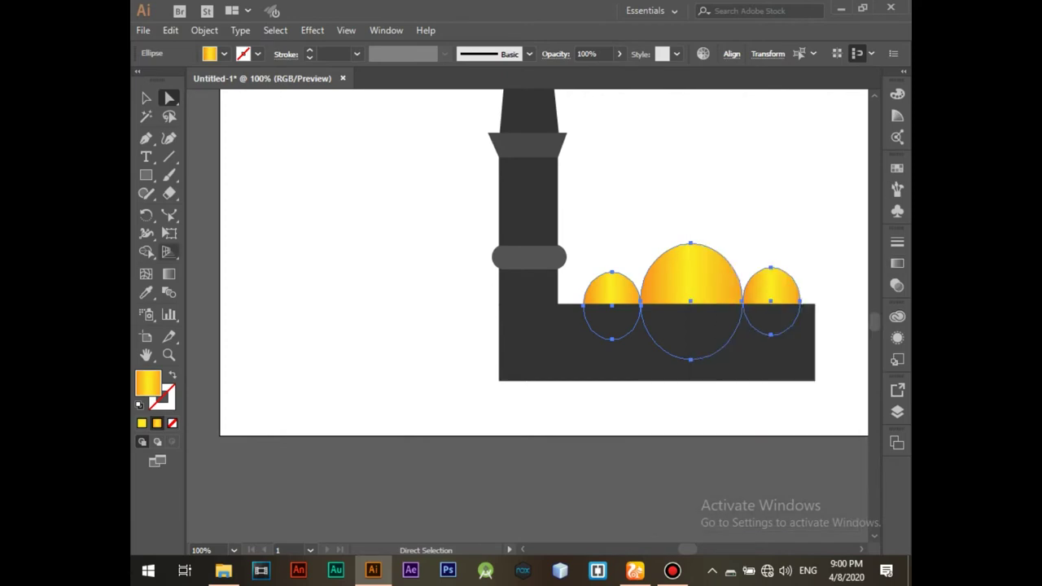
- Run the gold gradient horizontally across all three domes with the Gradient tool
{"action": "key", "text": "g"}
{"action": "left_click_drag", "start_coordinate": [566, 304], "coordinate": [826, 302]}
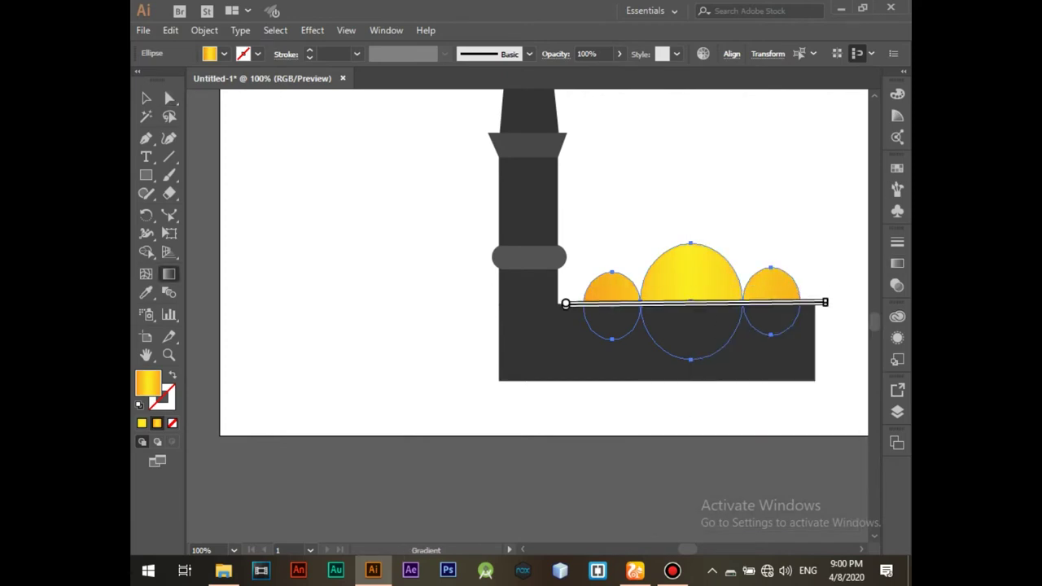
{"action": "key", "text": "v"}
{"action": "key", "text": "ctrl+shift+a"}
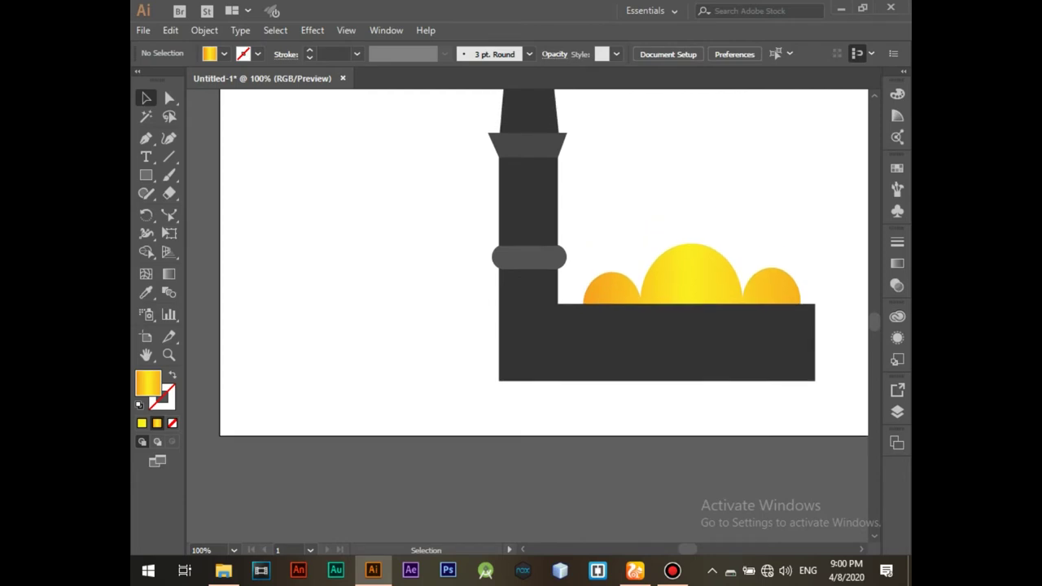
{"action": "scroll", "coordinate": [528, 180], "scroll_direction": "up", "scroll_amount": 2}
{"action": "scroll", "coordinate": [529, 180], "scroll_direction": "up", "scroll_amount": 2}
- Place a copy of the gold spire tip on top of the large central dome
{"action": "scroll", "coordinate": [528, 180], "scroll_direction": "up", "scroll_amount": 5}
{"action": "key", "text": "a"}
{"action": "left_click_drag", "start_coordinate": [460, 188], "coordinate": [574, 239]}
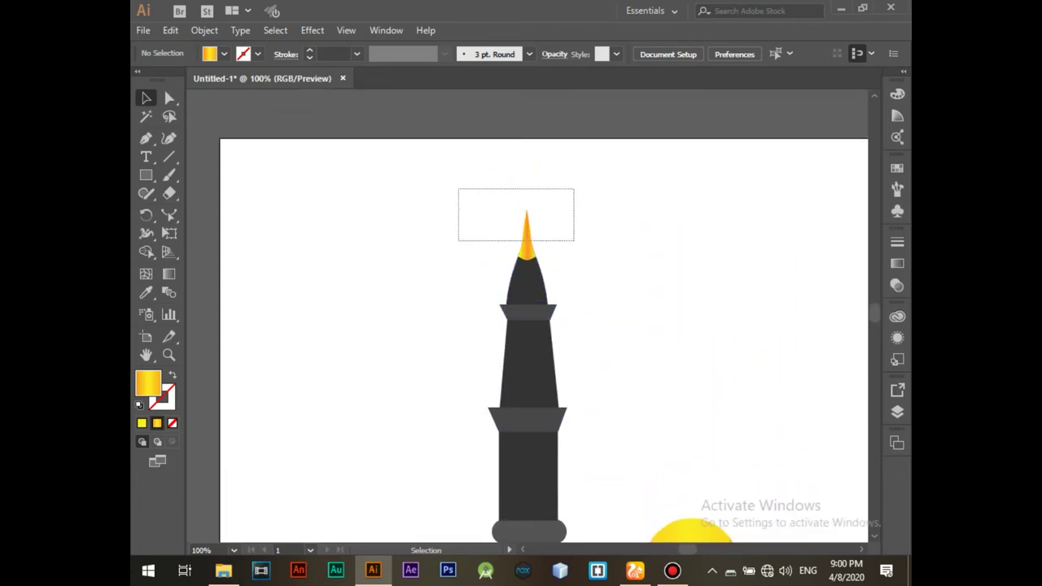
{"action": "scroll", "coordinate": [527, 253], "scroll_direction": "down", "scroll_amount": 3}
{"action": "left_click_drag", "start_coordinate": [526, 130], "coordinate": [691, 395]}
{"action": "key", "text": "ctrl+shift+a"}
- Recolour the three domes dark grey 232323 in the Color Picker
{"action": "left_click", "coordinate": [691, 440]}
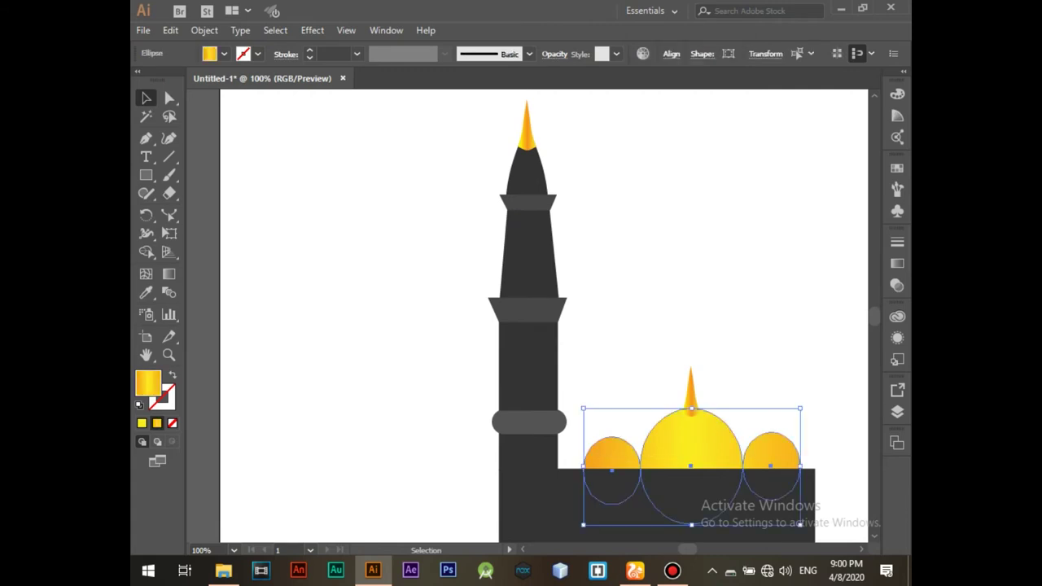
{"action": "double_click", "coordinate": [147, 383]}
{"action": "left_click_drag", "start_coordinate": [351, 296], "coordinate": [351, 305]}
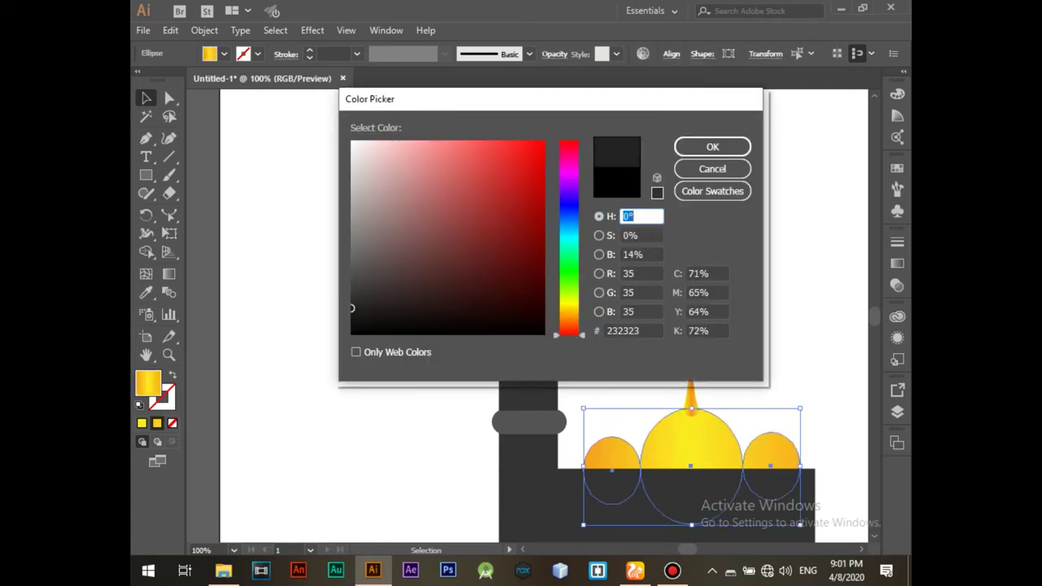
{"action": "key", "text": "Return"}
{"action": "key", "text": "ctrl+shift+a"}
{"action": "scroll", "coordinate": [544, 317], "scroll_direction": "down", "scroll_amount": 4}
{"action": "left_click", "coordinate": [691, 236]}
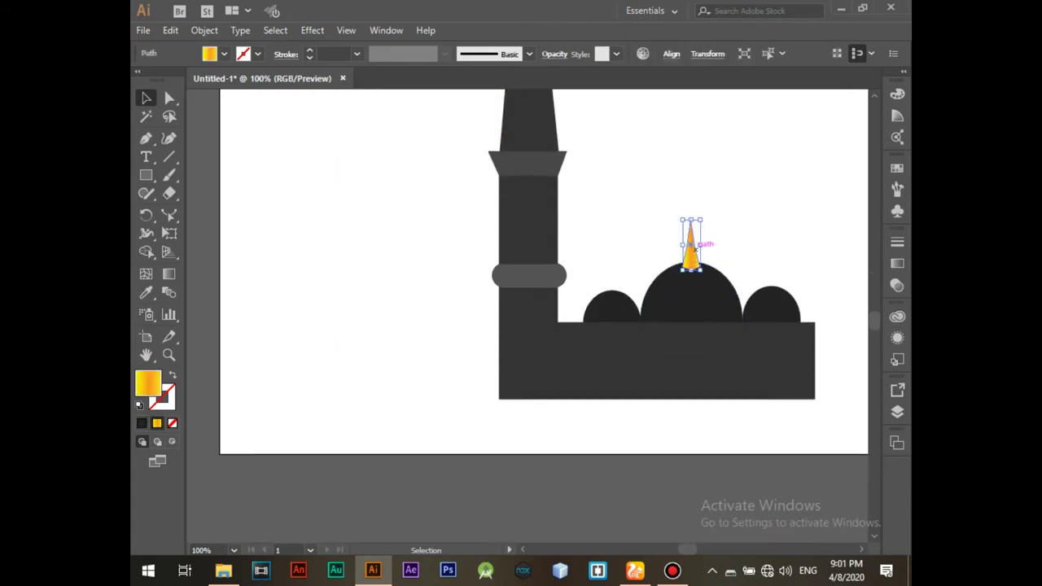
{"action": "key", "text": "ctrl+equal"}
{"action": "key", "text": "ctrl+equal"}
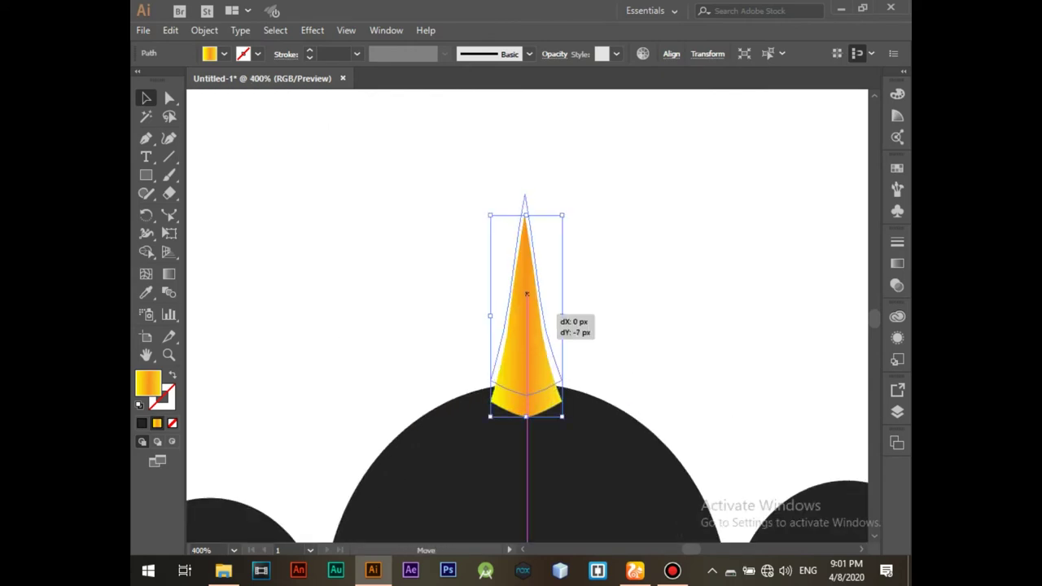
- Shrink the spire copy and draw a small rounded rectangle beneath it
{"action": "mouse_move", "coordinate": [562, 315]}
{"action": "left_mouse_down"}
{"action": "mouse_move", "coordinate": [518, 243]}
{"action": "mouse_move", "coordinate": [527, 277]}
{"action": "left_mouse_up"}
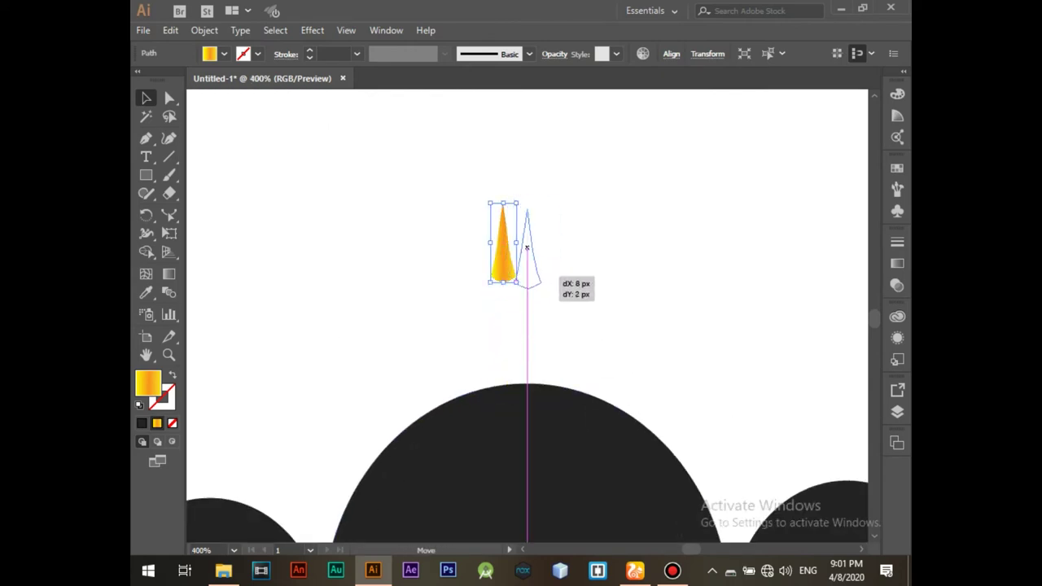
{"action": "left_click", "coordinate": [619, 245]}
{"action": "left_click", "coordinate": [146, 175]}
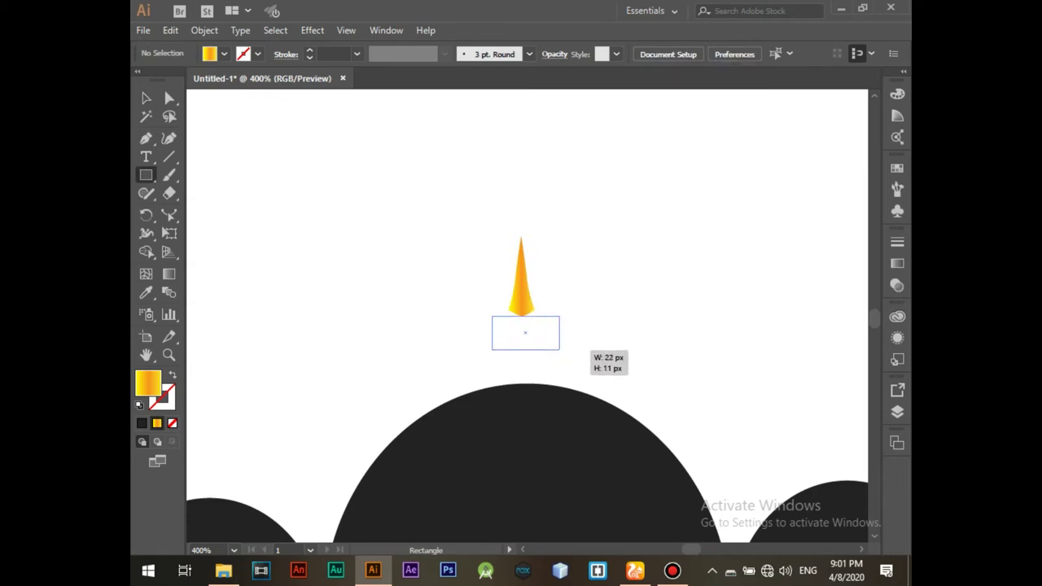
{"action": "left_click_drag", "start_coordinate": [491, 315], "coordinate": [558, 340]}
{"action": "key", "text": "Delete"}
{"action": "left_click_drag", "start_coordinate": [146, 175], "coordinate": [203, 193]}
{"action": "mouse_move", "coordinate": [495, 317]}
{"action": "left_mouse_down"}
{"action": "mouse_move", "coordinate": [534, 327]}
{"action": "mouse_move", "coordinate": [521, 312]}
{"action": "mouse_move", "coordinate": [527, 321]}
{"action": "left_mouse_up"}
{"action": "key", "text": "v"}
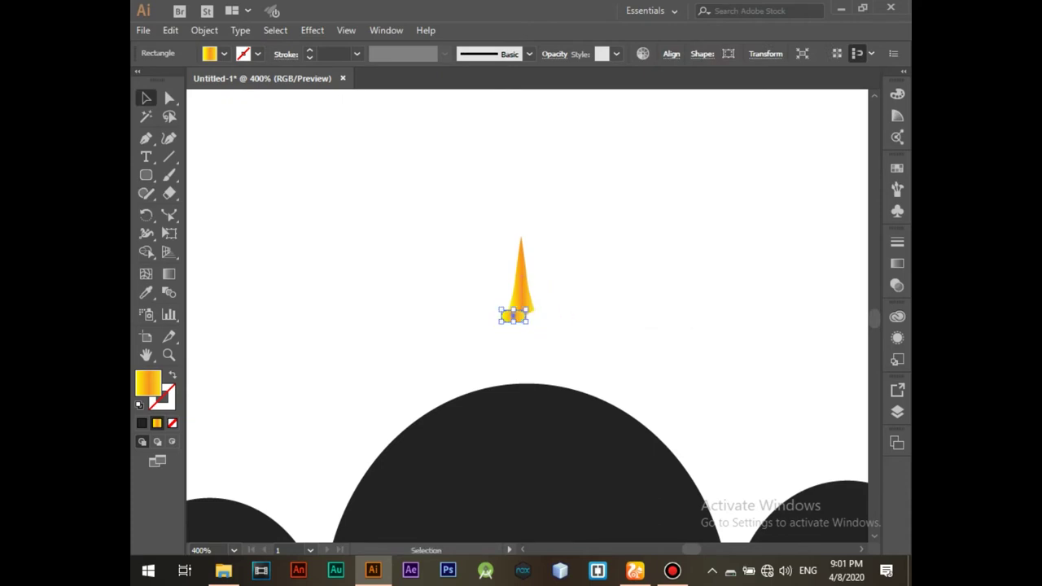
- Widen the rounded base piece and duplicate it just below to stack two rings
{"action": "left_click_drag", "start_coordinate": [528, 316], "coordinate": [544, 319]}
{"action": "left_click", "coordinate": [570, 342]}
{"action": "left_click", "coordinate": [523, 315]}
{"action": "left_click", "coordinate": [570, 342]}
{"action": "left_click", "coordinate": [523, 316]}
{"action": "left_click", "coordinate": [570, 342]}
{"action": "left_click", "coordinate": [523, 316]}
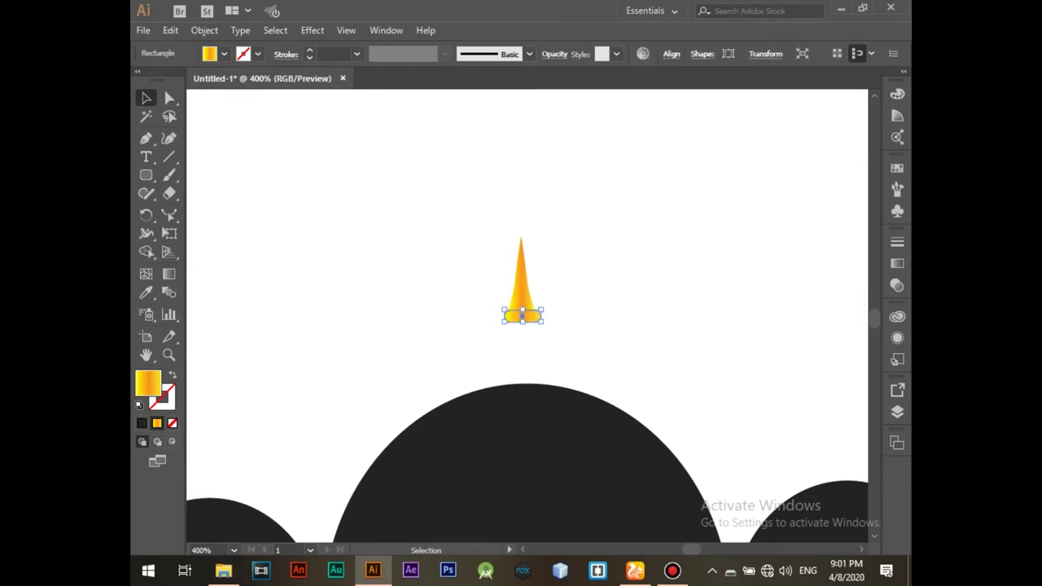
{"action": "left_click_drag", "start_coordinate": [523, 316], "coordinate": [523, 352]}
- Move the whole spire stack down onto the dome and scale it to fit
{"action": "key", "text": "ctrl+shift+a"}
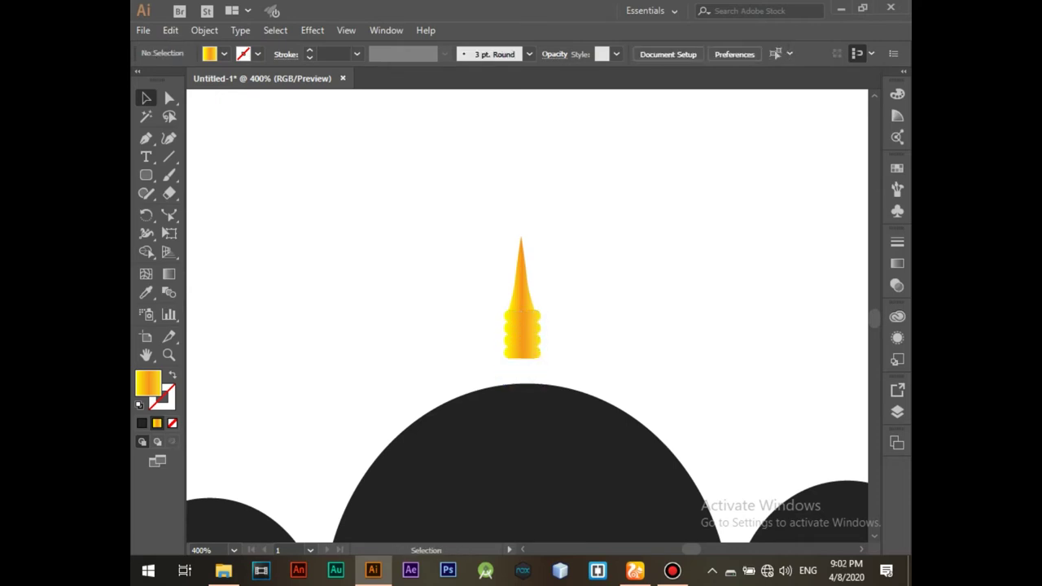
{"action": "left_click_drag", "start_coordinate": [352, 183], "coordinate": [594, 367]}
{"action": "left_click_drag", "start_coordinate": [525, 326], "coordinate": [525, 349]}
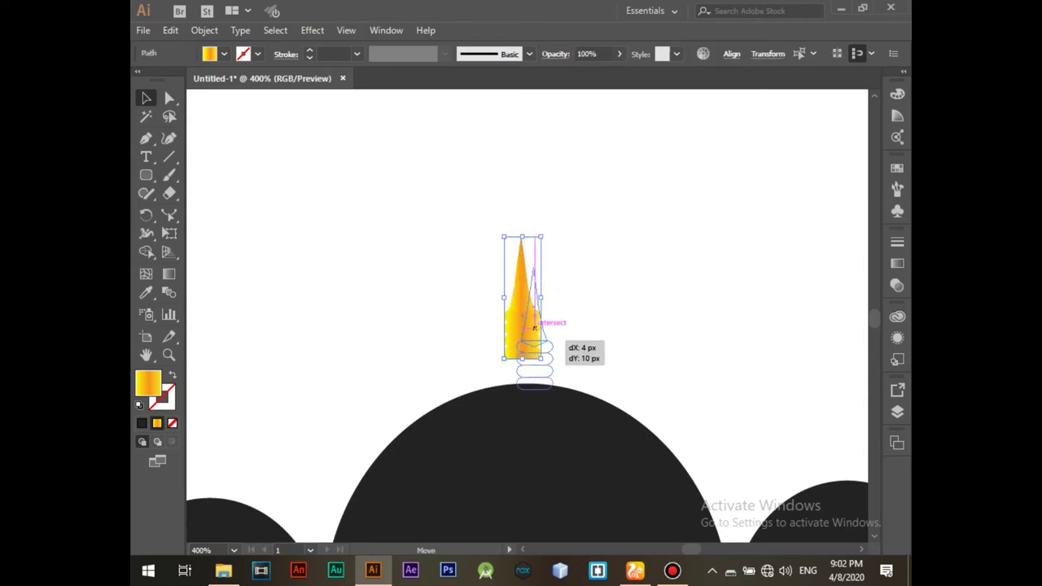
{"action": "left_click_drag", "start_coordinate": [525, 261], "coordinate": [525, 314]}
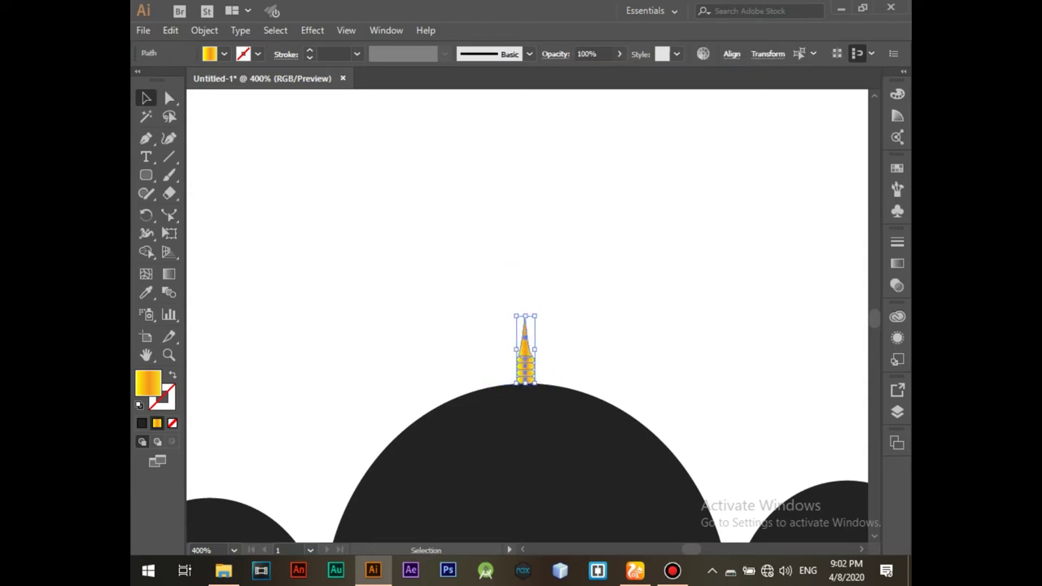
{"action": "key", "text": "ctrl+minus"}
{"action": "key", "text": "ctrl+minus"}
{"action": "key", "text": "ctrl+minus"}
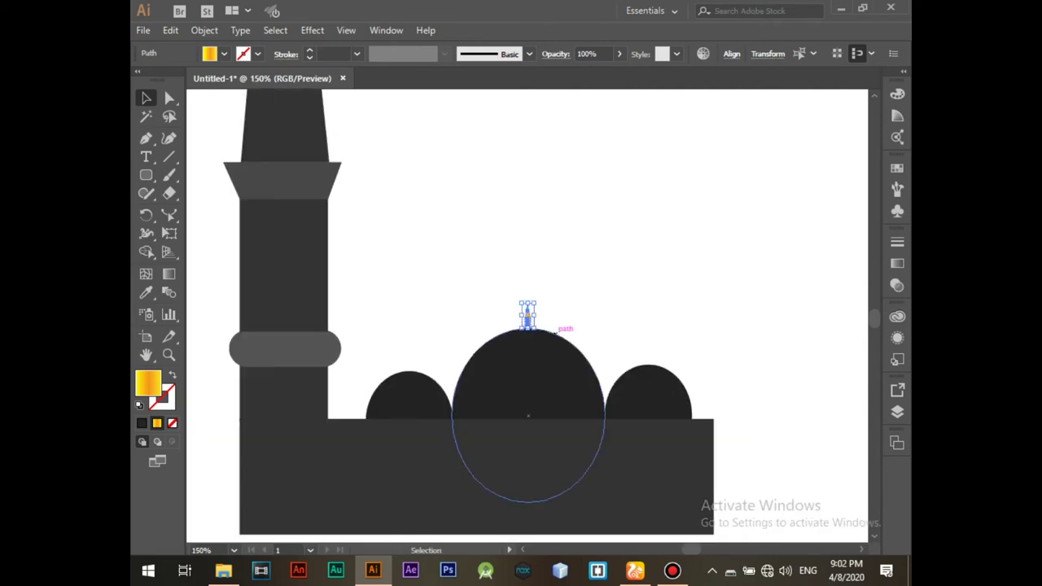
- Place spire copies on top of the left and right domes
{"action": "mouse_move", "coordinate": [517, 315]}
{"action": "left_mouse_down"}
{"action": "mouse_move", "coordinate": [446, 316]}
{"action": "mouse_move", "coordinate": [410, 362]}
{"action": "left_mouse_up"}
{"action": "key", "text": "ctrl+shift+a"}
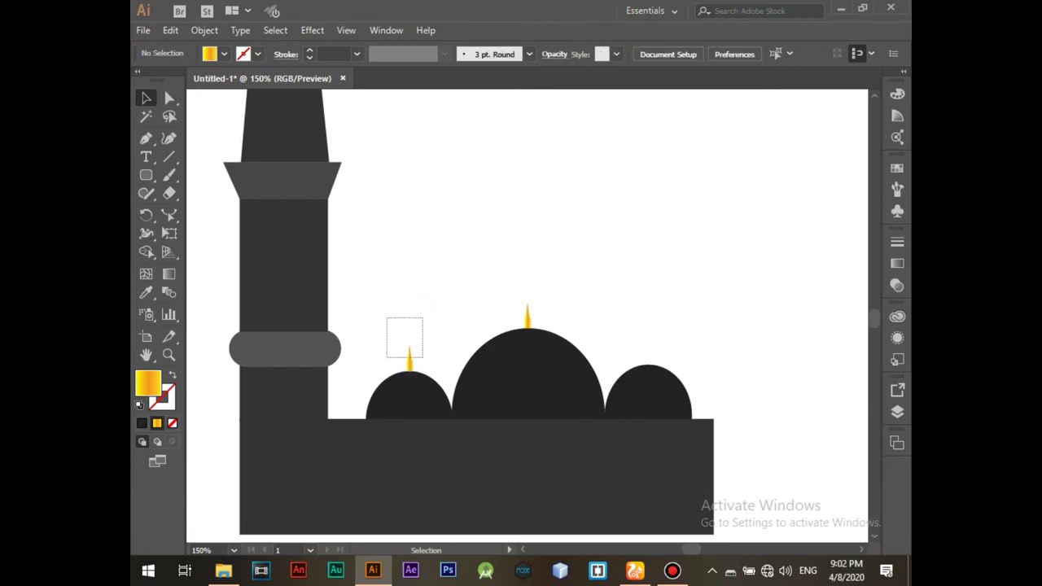
{"action": "left_click_drag", "start_coordinate": [387, 318], "coordinate": [422, 357]}
{"action": "key", "text": "a"}
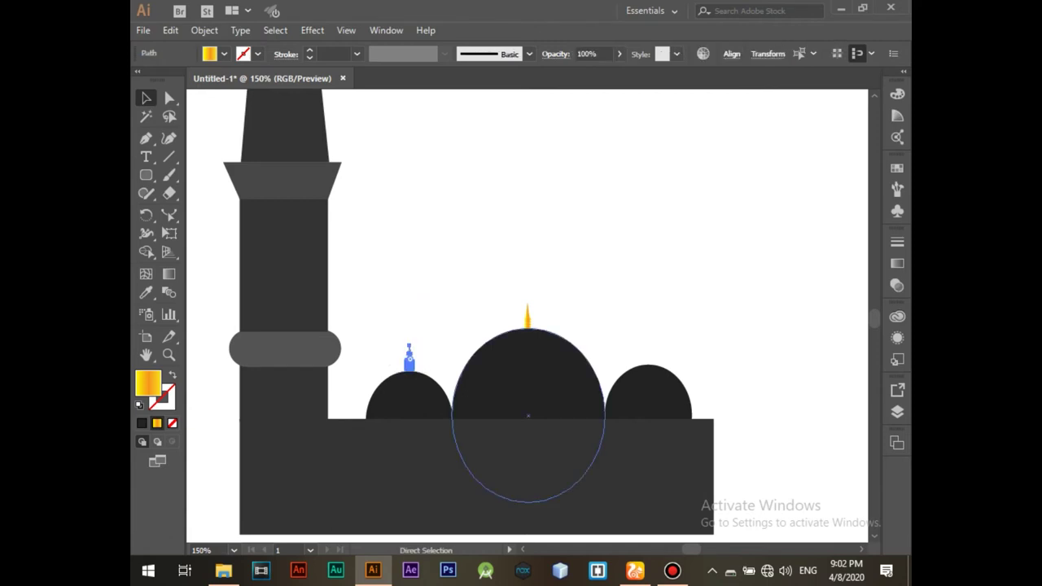
{"action": "left_click_drag", "start_coordinate": [410, 358], "coordinate": [432, 370]}
{"action": "left_click_drag", "start_coordinate": [490, 359], "coordinate": [672, 358]}
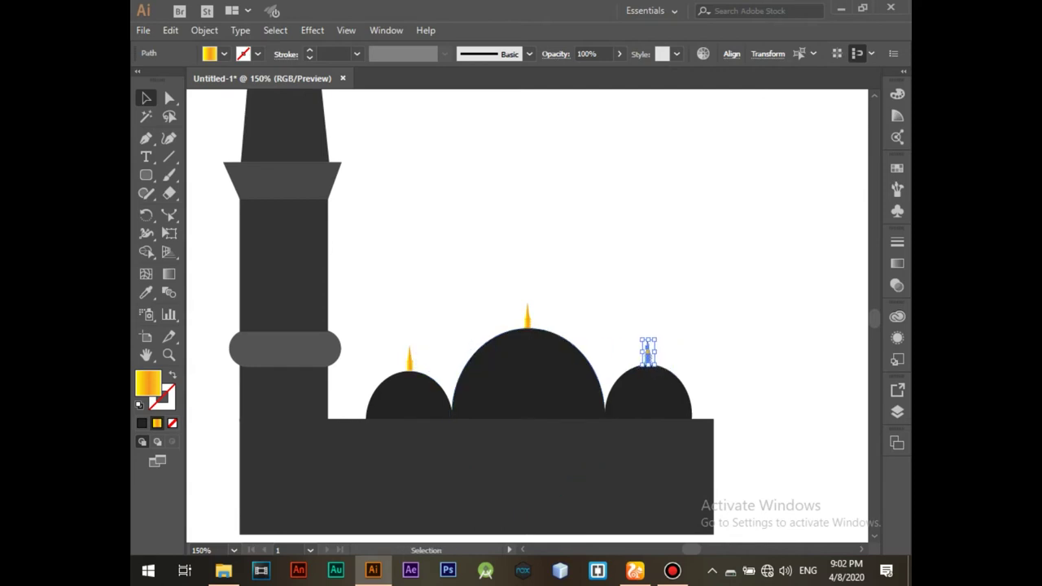
{"action": "key", "text": "ctrl+shift+a"}
- Fit the artboard in view and draw a large ellipse right of the mosque
{"action": "key", "text": "ctrl+0"}
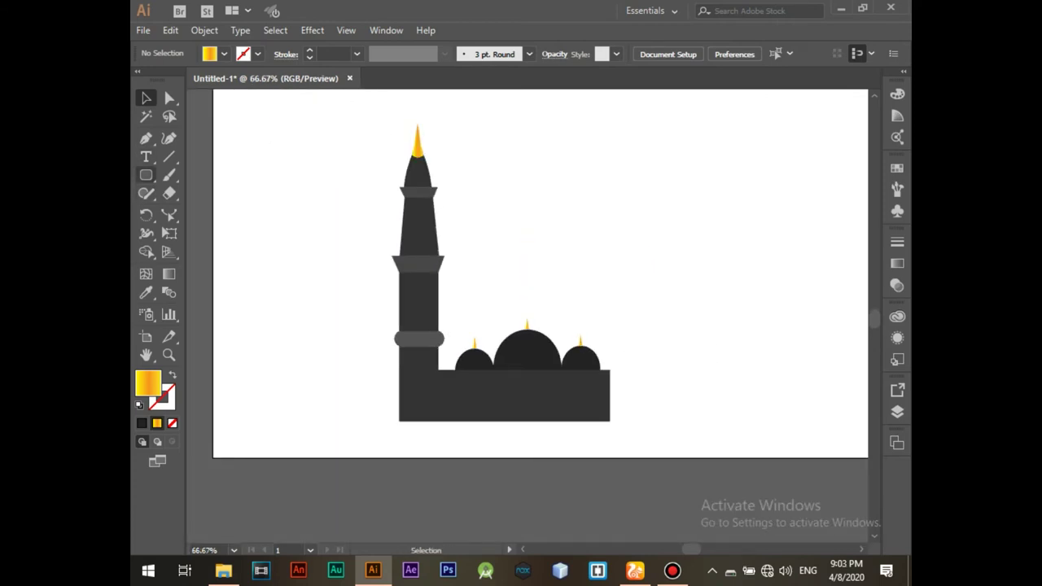
{"action": "left_click_drag", "start_coordinate": [145, 174], "coordinate": [183, 212]}
{"action": "mouse_move", "coordinate": [625, 151]}
{"action": "left_mouse_down"}
{"action": "mouse_move", "coordinate": [740, 255]}
{"action": "mouse_move", "coordinate": [790, 359]}
{"action": "left_mouse_up"}
- Draw a second overlapping ellipse, fill it yellow and shift it up-right
{"action": "key", "text": "v"}
{"action": "left_click_drag", "start_coordinate": [620, 139], "coordinate": [804, 358]}
{"action": "key", "text": "v"}
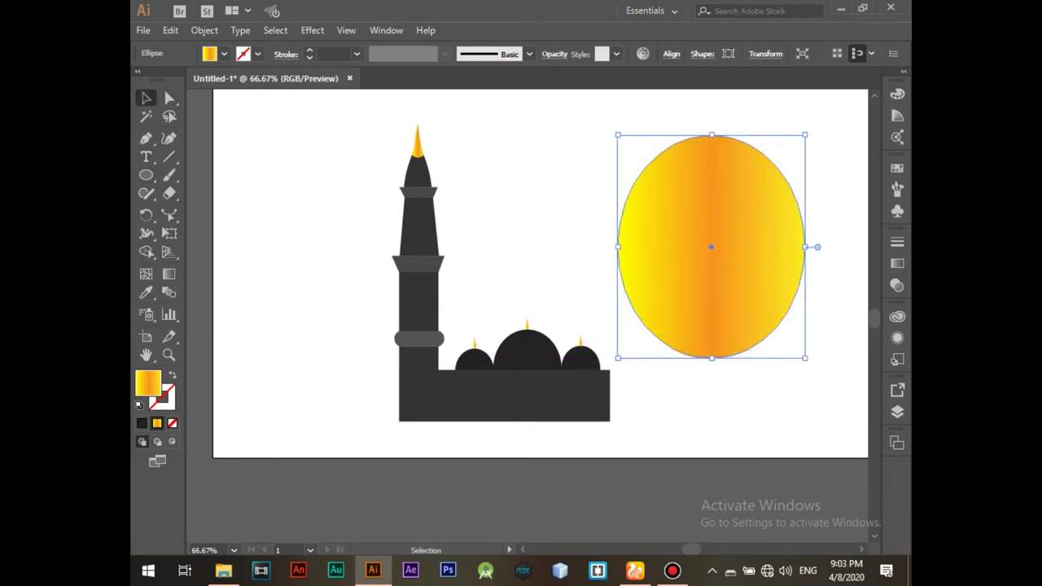
{"action": "left_click", "coordinate": [224, 54]}
{"action": "left_click", "coordinate": [193, 79]}
{"action": "mouse_move", "coordinate": [712, 357]}
{"action": "left_mouse_down"}
{"action": "mouse_move", "coordinate": [762, 319]}
{"action": "mouse_move", "coordinate": [734, 329]}
{"action": "left_mouse_up"}
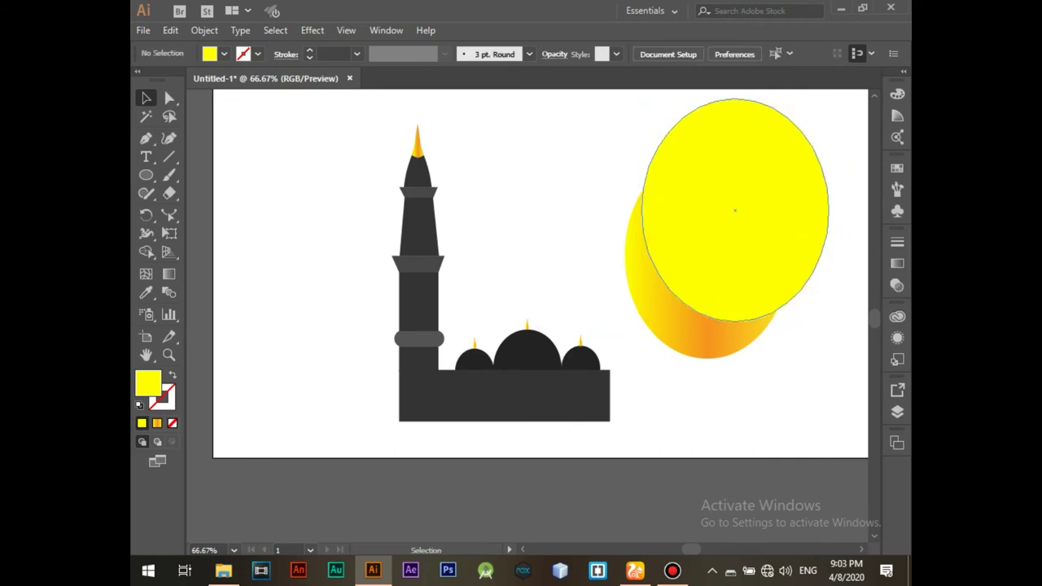
- Cut the crescent with Shape Builder and delete the leftover ellipse pieces
{"action": "left_click_drag", "start_coordinate": [603, 163], "coordinate": [839, 367]}
{"action": "key", "text": "shift+m"}
{"action": "left_click", "coordinate": [683, 326]}
{"action": "key", "text": "a"}
{"action": "key", "text": "ctrl+shift+a"}
{"action": "left_click", "coordinate": [716, 236]}
{"action": "key", "text": "Delete"}
{"action": "left_click", "coordinate": [811, 212]}
{"action": "key", "text": "Delete"}
- Enlarge the yellow crescent and move it down over the mosque
{"action": "left_click", "coordinate": [651, 269]}
{"action": "key", "text": "v"}
{"action": "left_click_drag", "start_coordinate": [624, 189], "coordinate": [525, 237]}
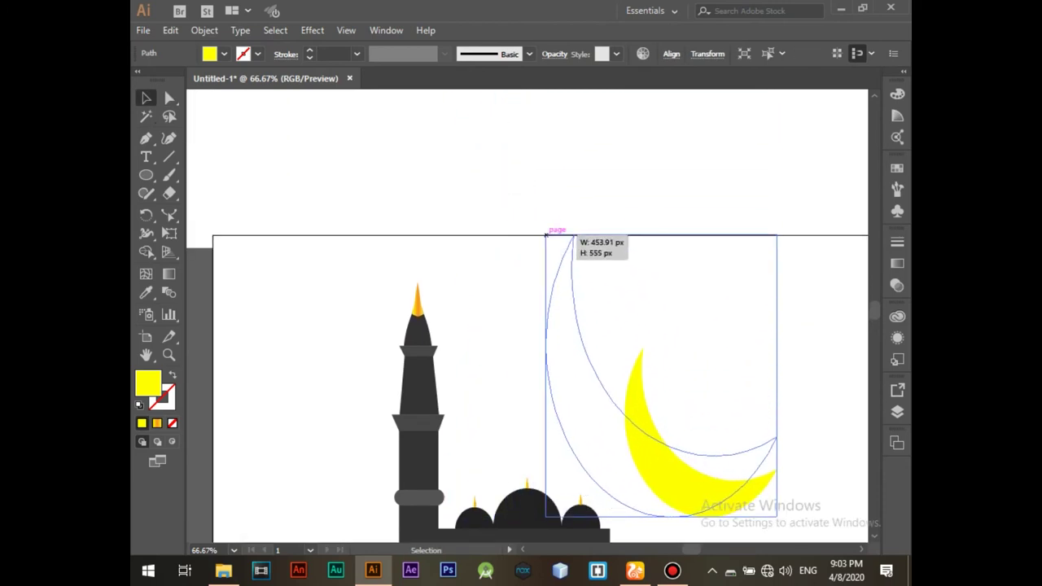
{"action": "scroll", "coordinate": [651, 325], "scroll_direction": "down", "scroll_amount": 3}
{"action": "left_click_drag", "start_coordinate": [698, 302], "coordinate": [488, 403]}
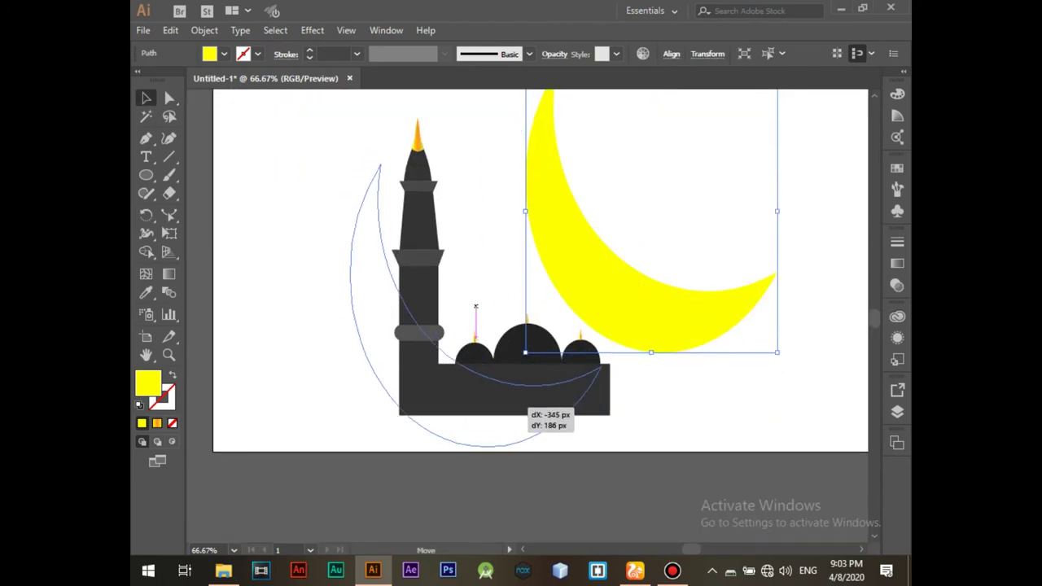
{"action": "left_click_drag", "start_coordinate": [565, 167], "coordinate": [648, 204]}
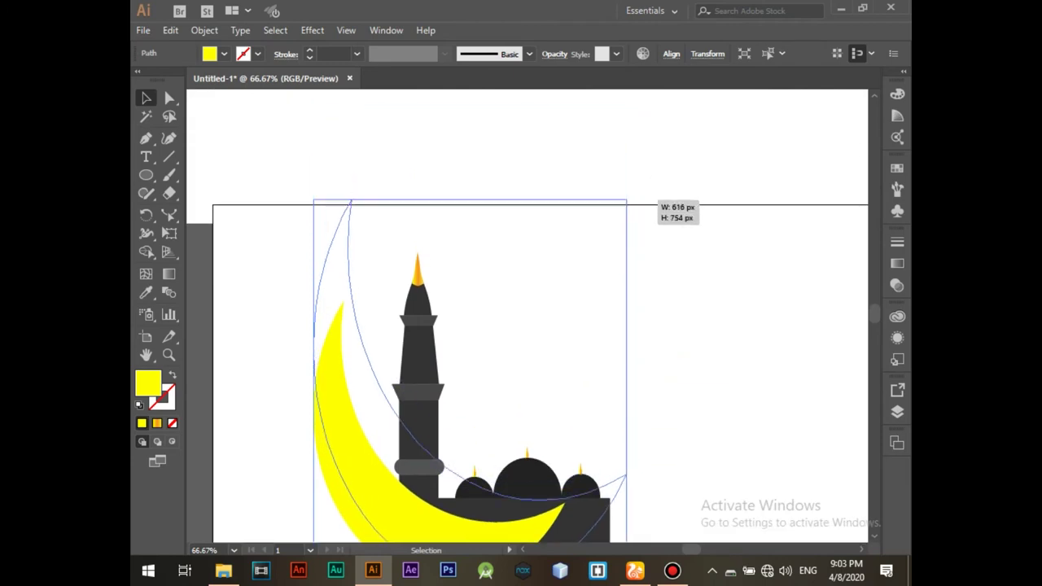
{"action": "scroll", "coordinate": [648, 204], "scroll_direction": "down", "scroll_amount": 4}
{"action": "mouse_move", "coordinate": [484, 186]}
{"action": "left_mouse_down"}
{"action": "mouse_move", "coordinate": [445, 266]}
{"action": "mouse_move", "coordinate": [440, 311]}
{"action": "left_mouse_up"}
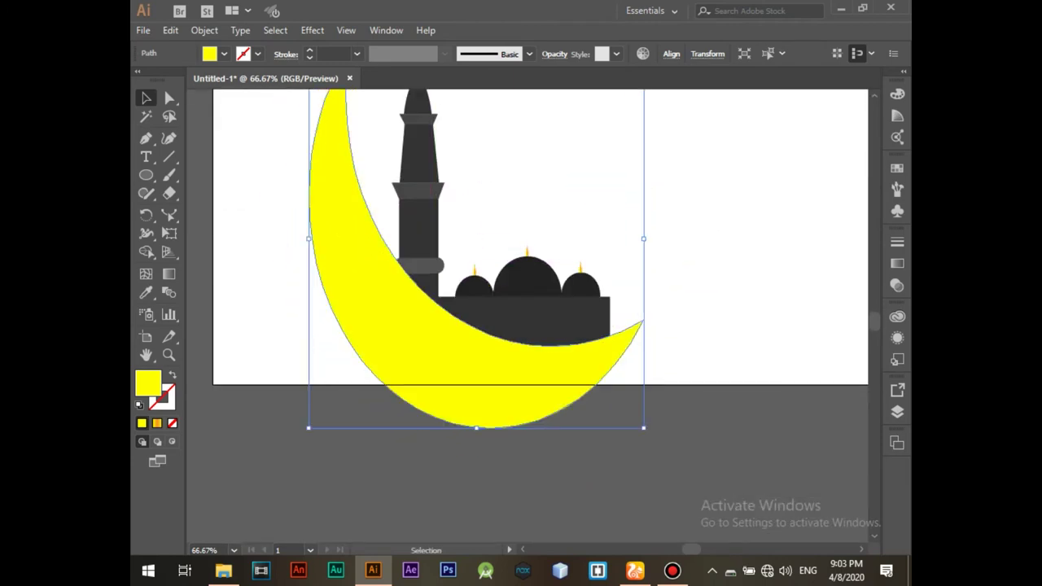
- Fine-tune the crescent's position so it wraps behind the mosque
{"action": "left_click_drag", "start_coordinate": [558, 364], "coordinate": [536, 368]}
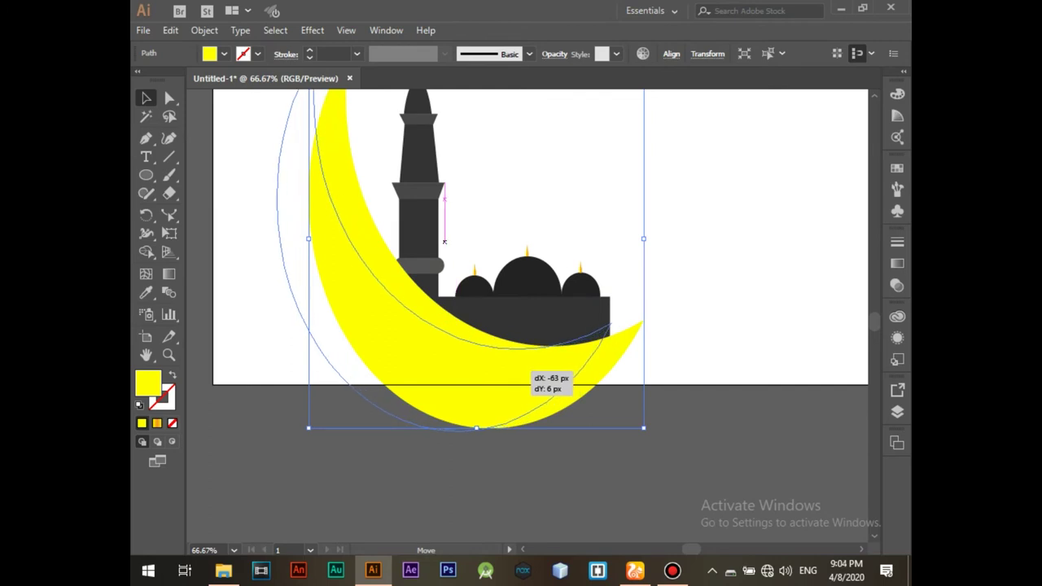
{"action": "left_click_drag", "start_coordinate": [535, 368], "coordinate": [538, 365]}
{"action": "scroll", "coordinate": [423, 285], "scroll_direction": "up", "scroll_amount": 3}
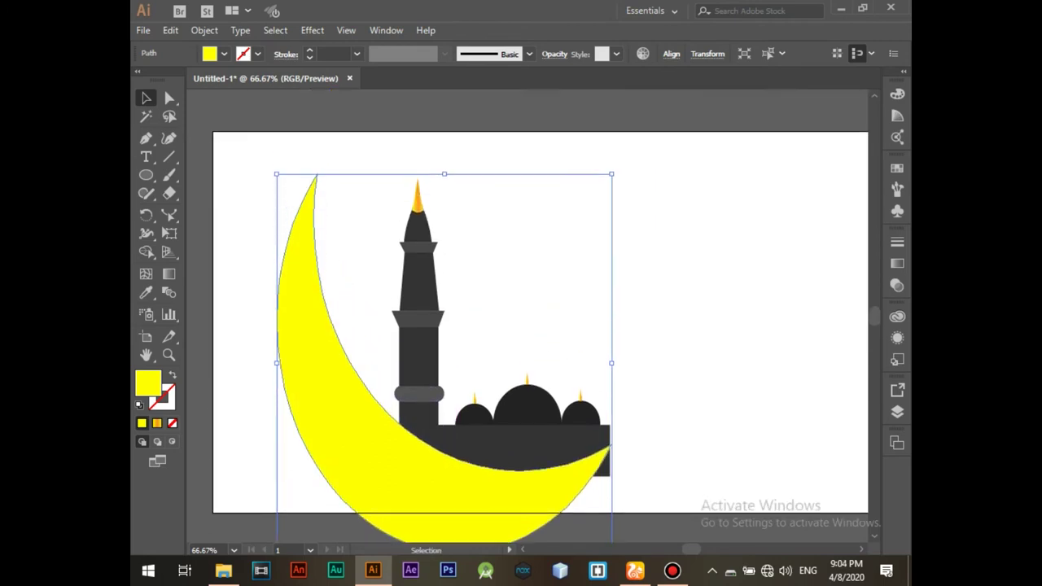
{"action": "left_click_drag", "start_coordinate": [464, 432], "coordinate": [490, 430]}
{"action": "key", "text": "ctrl+shift+a"}
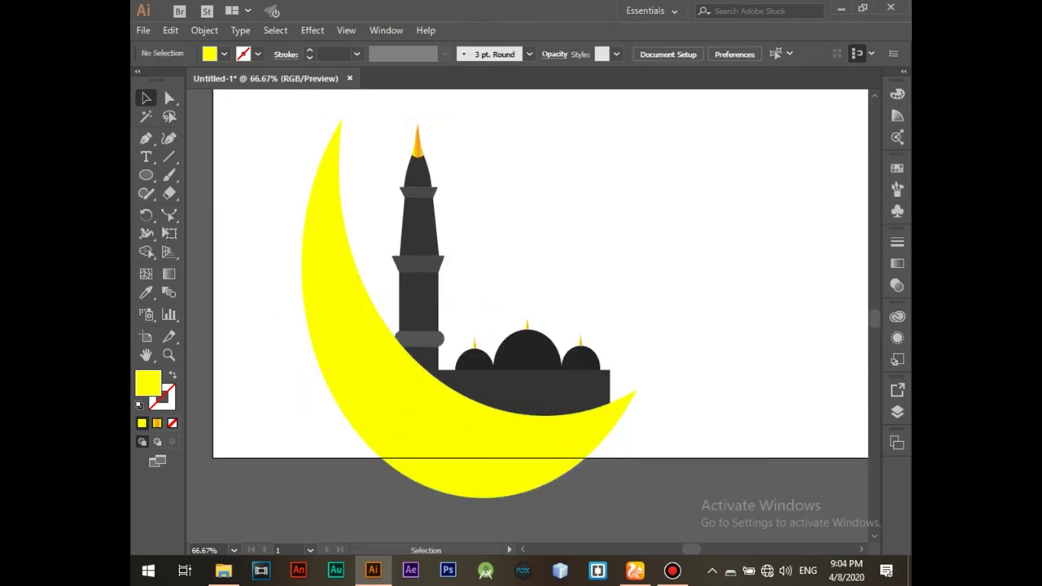
{"action": "scroll", "coordinate": [318, 289], "scroll_direction": "down", "scroll_amount": 1}
{"action": "left_click", "coordinate": [314, 289]}
- Narrow the crescent, then scale all the artwork down together
{"action": "mouse_move", "coordinate": [301, 289]}
{"action": "left_mouse_down"}
{"action": "mouse_move", "coordinate": [318, 284]}
{"action": "mouse_move", "coordinate": [308, 290]}
{"action": "left_mouse_up"}
{"action": "key", "text": "ctrl+shift+a"}
{"action": "left_click", "coordinate": [326, 286]}
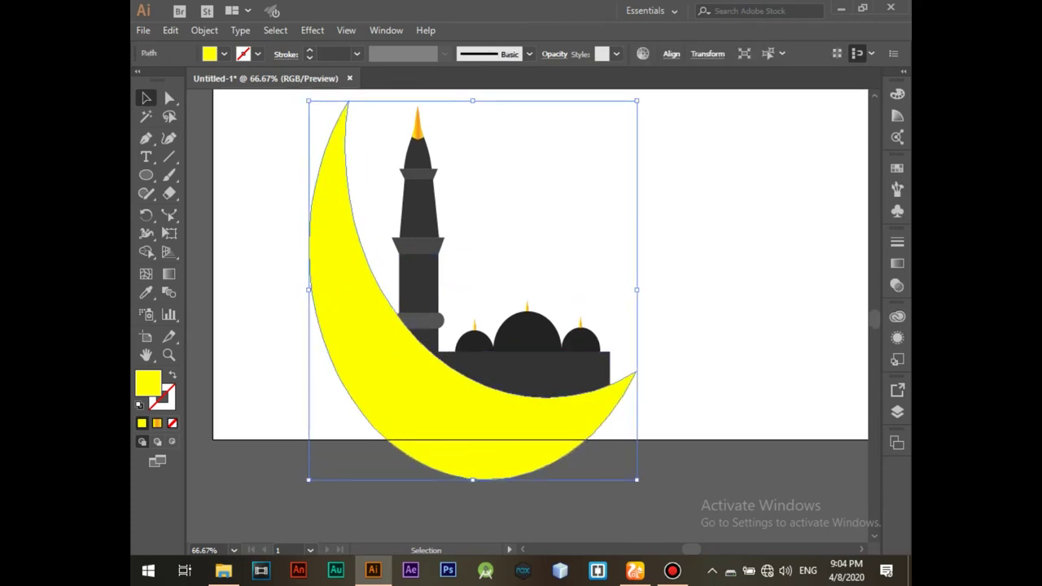
{"action": "key", "text": "ctrl+a"}
{"action": "left_click_drag", "start_coordinate": [636, 479], "coordinate": [573, 390]}
{"action": "key", "text": "ctrl+z"}
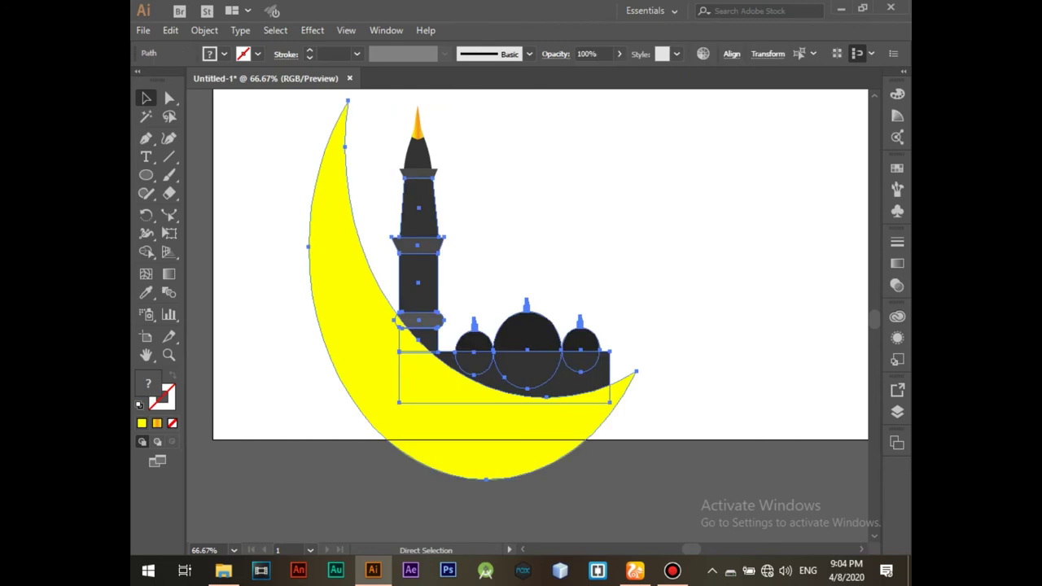
{"action": "left_click_drag", "start_coordinate": [636, 479], "coordinate": [603, 391]}
- Centre the scaled artwork on the artboard, adjusting its width
{"action": "left_click_drag", "start_coordinate": [456, 359], "coordinate": [640, 365]}
{"action": "mouse_move", "coordinate": [740, 242]}
{"action": "left_mouse_down"}
{"action": "mouse_move", "coordinate": [685, 238]}
{"action": "mouse_move", "coordinate": [700, 242]}
{"action": "left_mouse_up"}
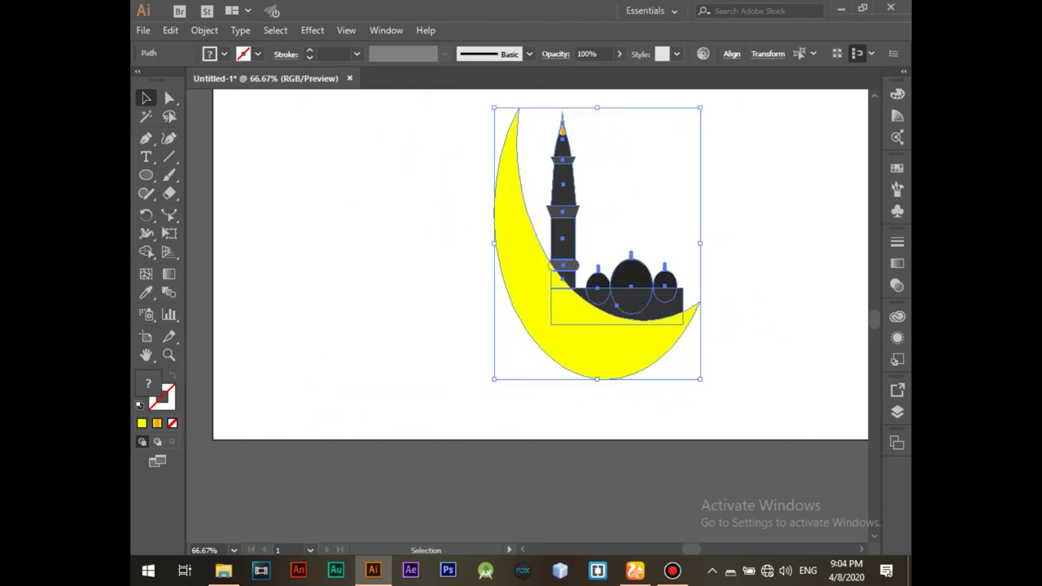
{"action": "left_click_drag", "start_coordinate": [597, 243], "coordinate": [537, 243]}
{"action": "scroll", "coordinate": [537, 310], "scroll_direction": "up", "scroll_amount": 1}
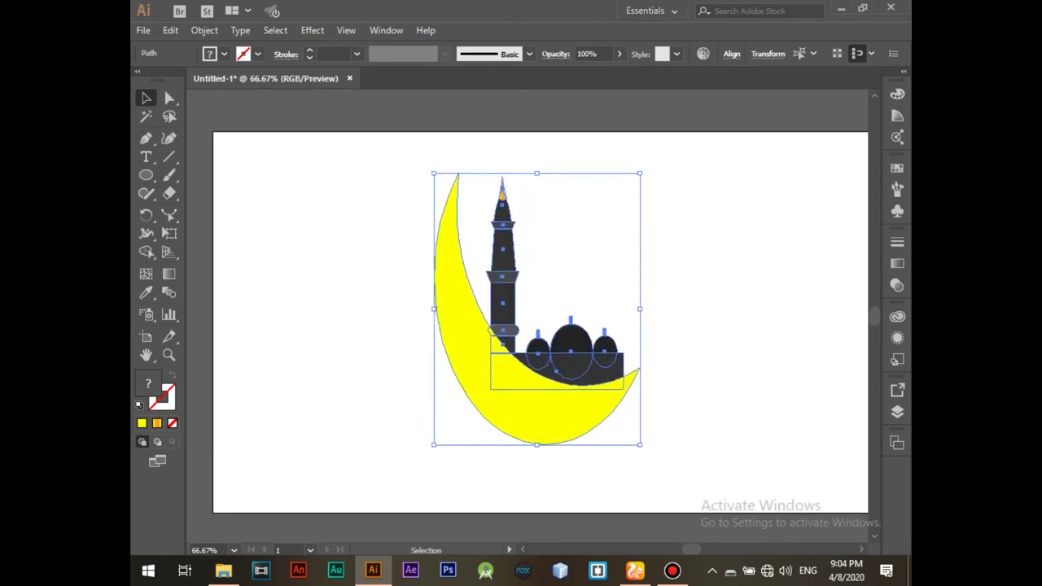
{"action": "left_click_drag", "start_coordinate": [434, 308], "coordinate": [409, 308]}
{"action": "key", "text": "ctrl+shift+a"}
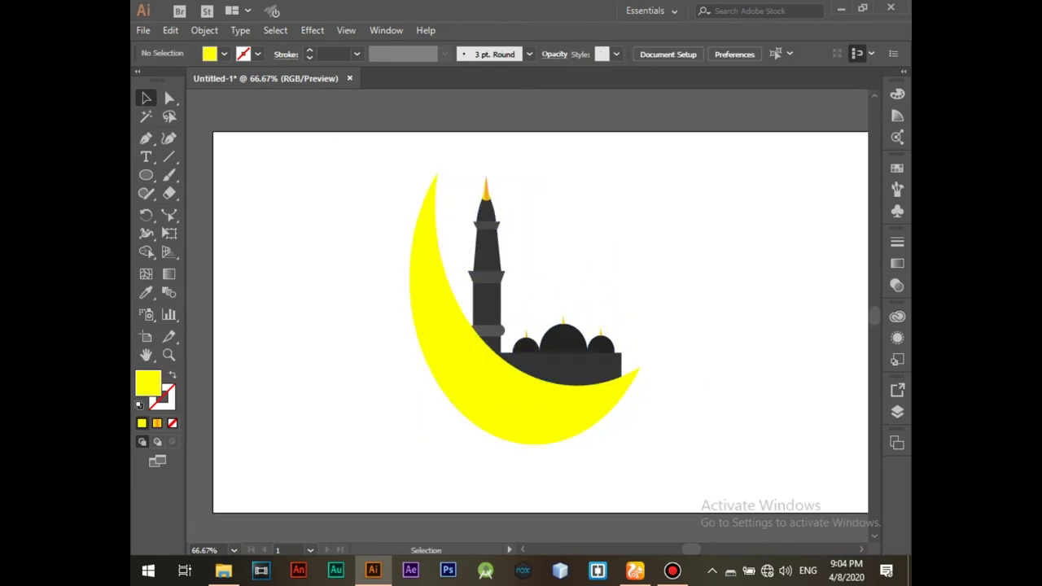
{"action": "left_click", "coordinate": [440, 326]}
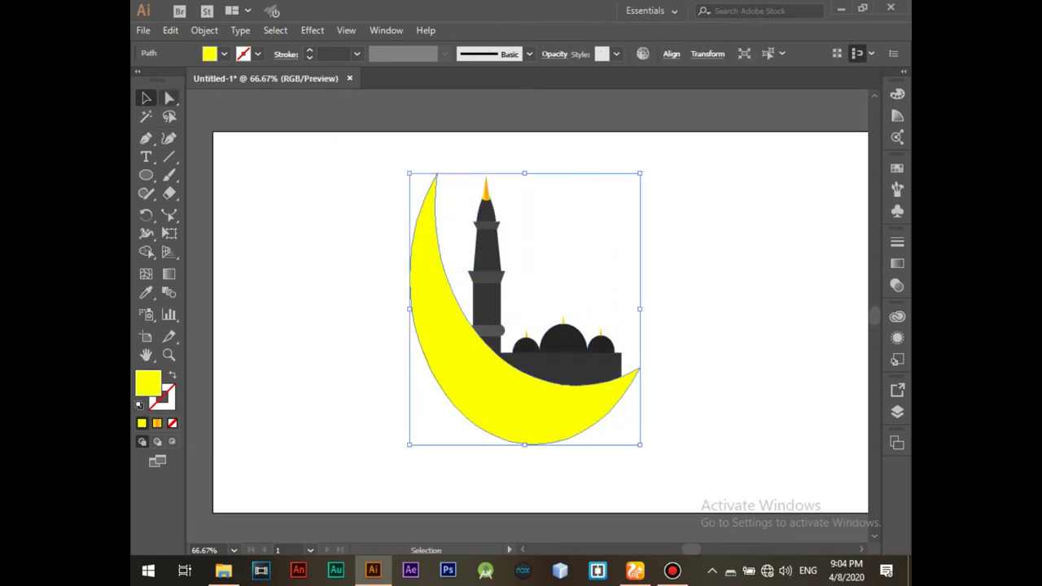
{"action": "left_click", "coordinate": [170, 98]}
- Drag the crescent's inner anchor points to reshape its inner curve around the mosque base
{"action": "left_click", "coordinate": [639, 369]}
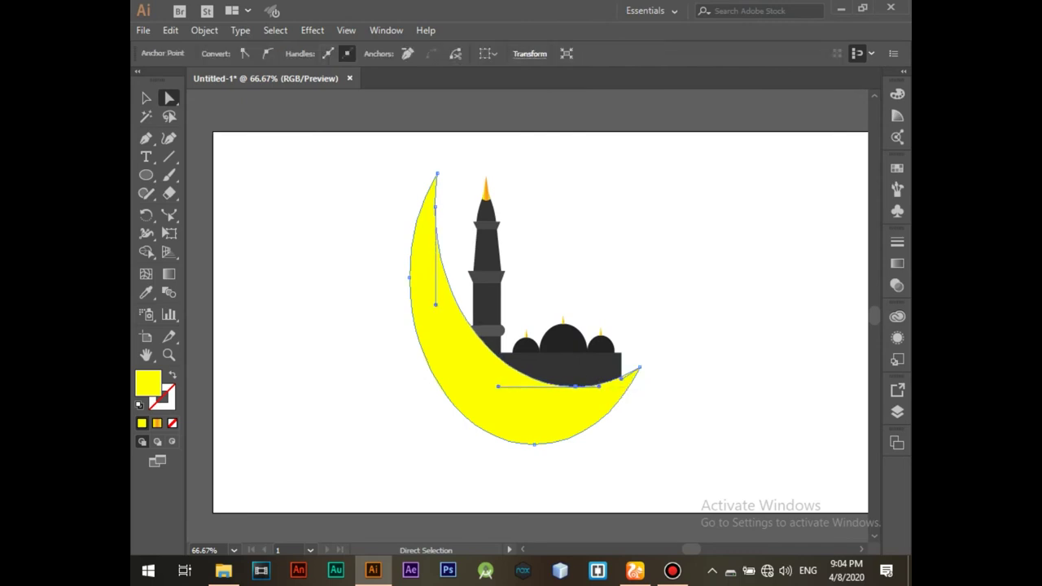
{"action": "left_click_drag", "start_coordinate": [572, 392], "coordinate": [562, 400]}
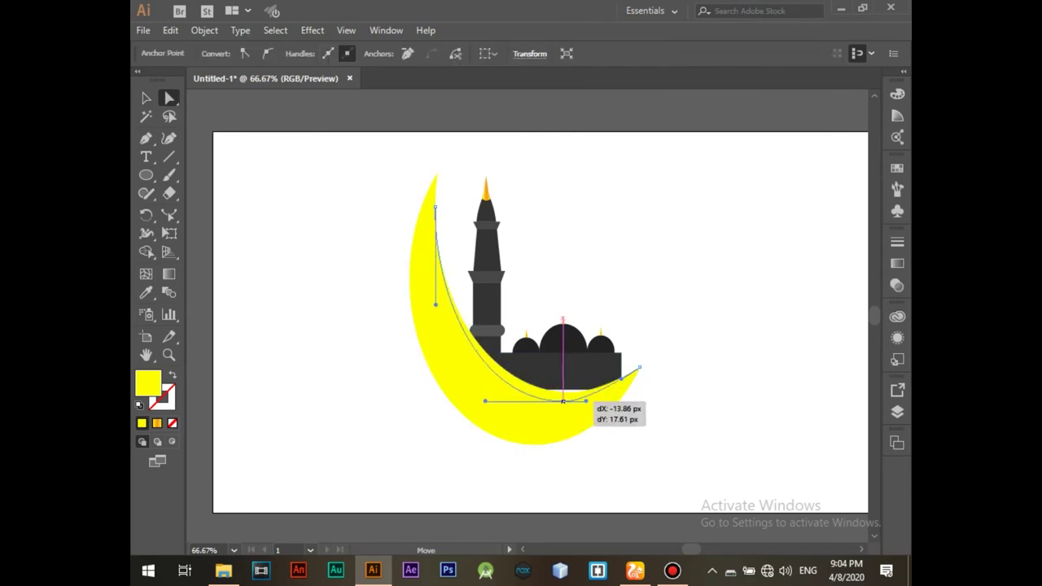
{"action": "key", "text": "ctrl+shift+a"}
{"action": "left_click", "coordinate": [563, 400]}
{"action": "left_click_drag", "start_coordinate": [448, 269], "coordinate": [440, 309]}
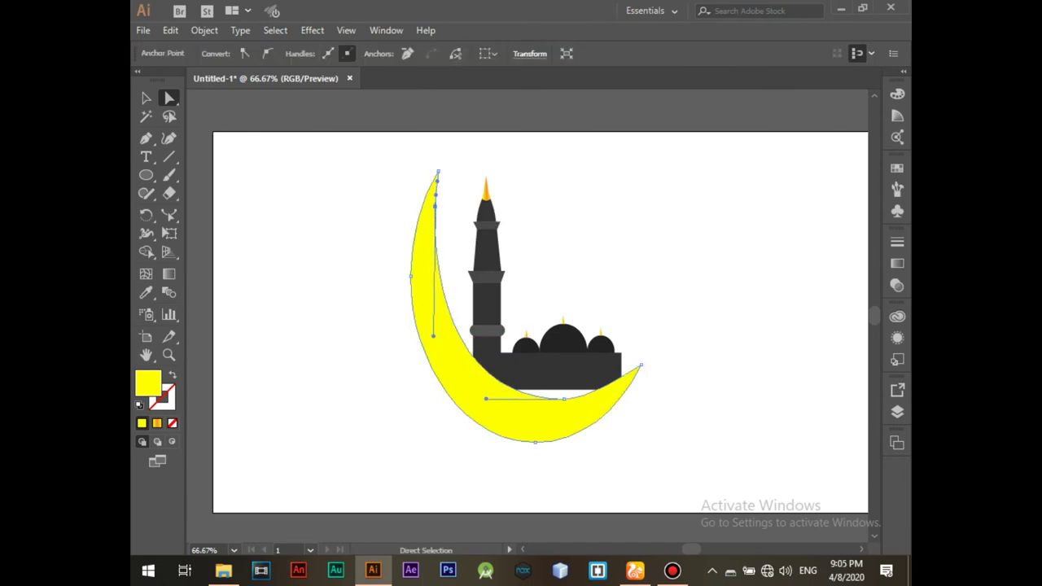
{"action": "key", "text": "ctrl+a"}
{"action": "key", "text": "ctrl+shift+a"}
- Move the crescent up about 12 px and select its top tip
{"action": "left_click_drag", "start_coordinate": [622, 399], "coordinate": [621, 389]}
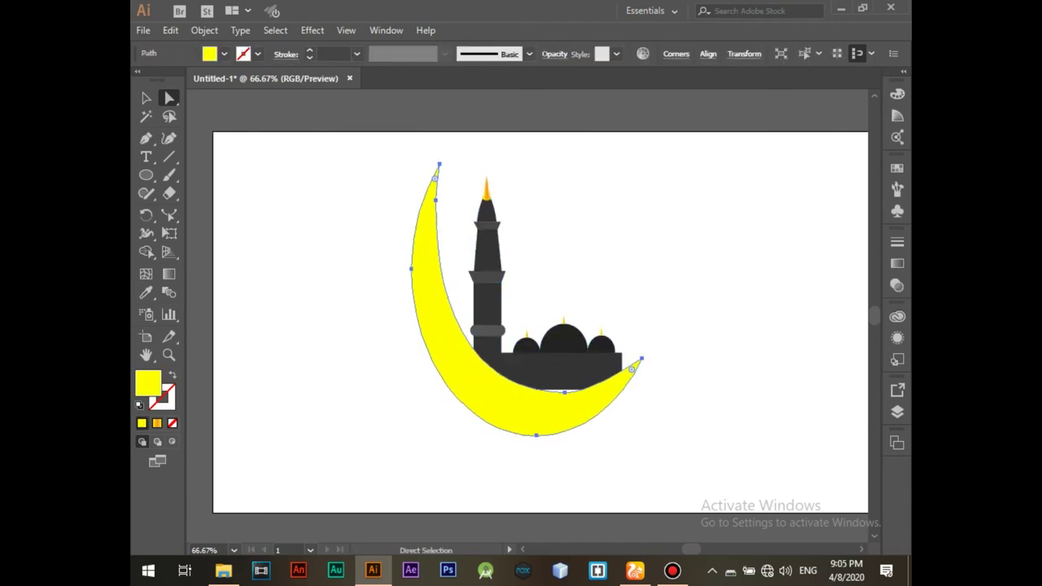
{"action": "key", "text": "ctrl+shift+a"}
{"action": "scroll", "coordinate": [540, 313], "scroll_direction": "down", "scroll_amount": 1}
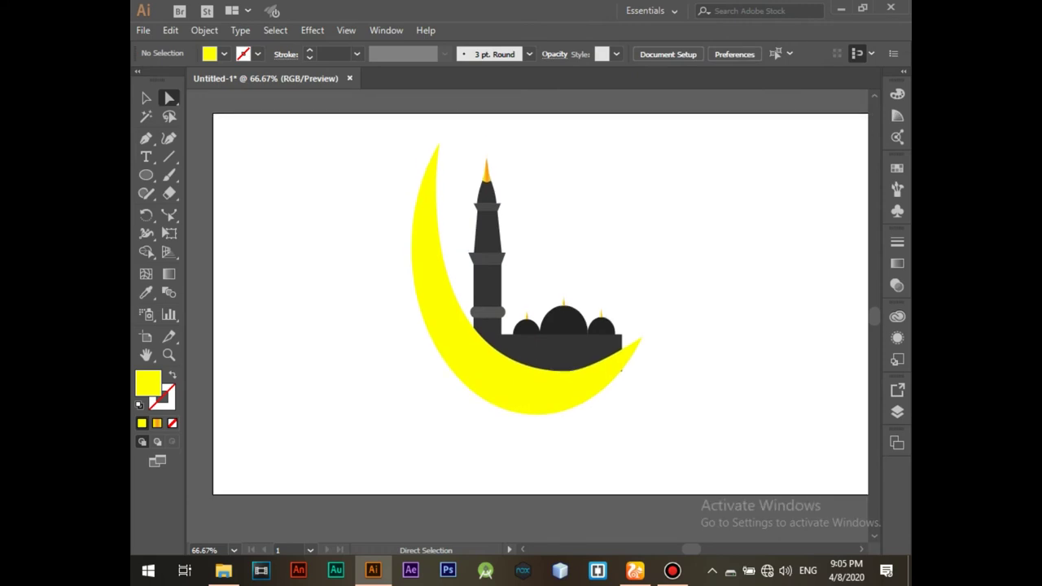
{"action": "left_click", "coordinate": [438, 144]}
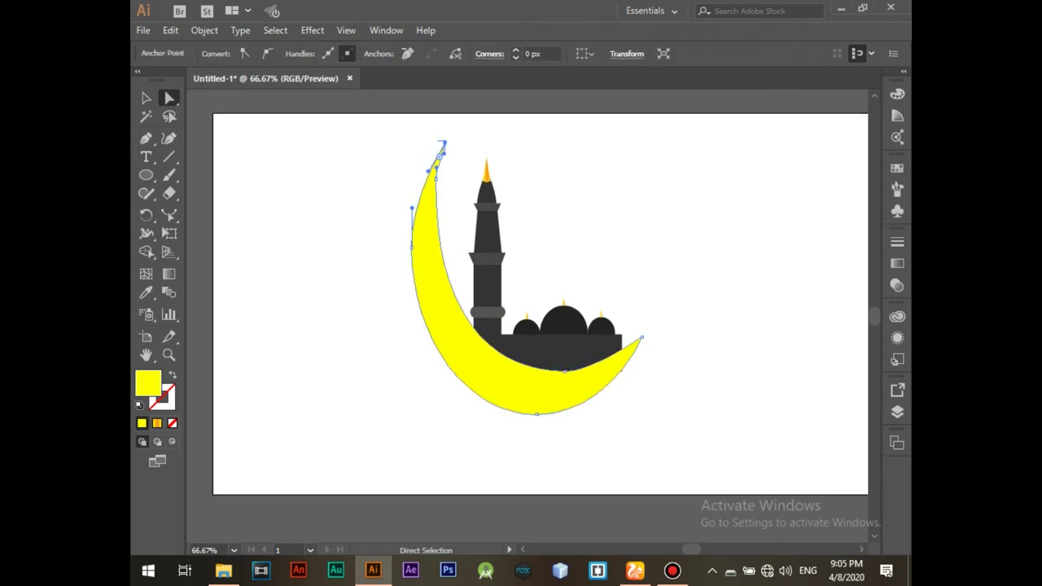
{"action": "key", "text": "ctrl+shift+a"}
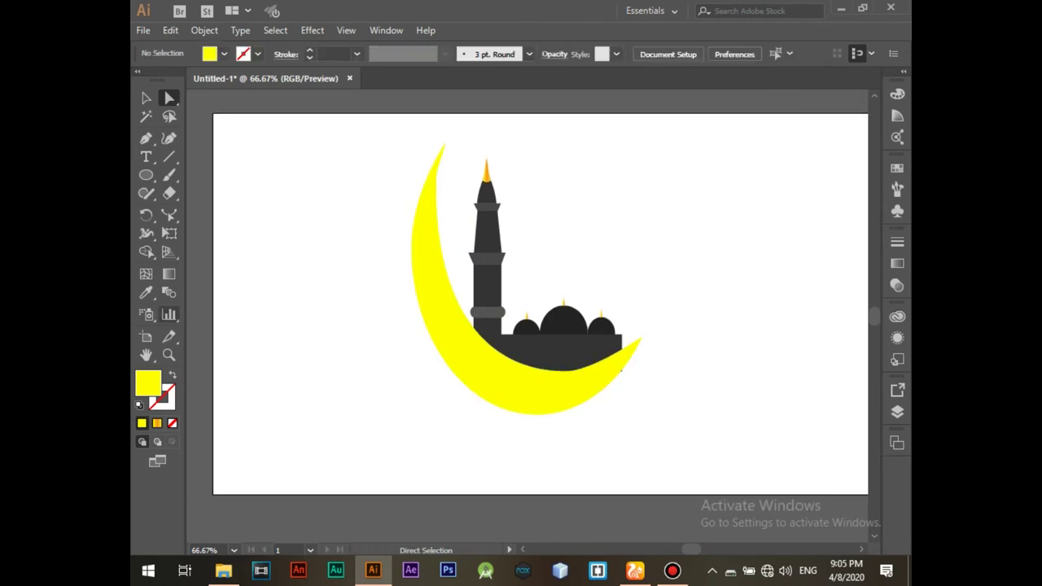
{"action": "left_click_drag", "start_coordinate": [145, 174], "coordinate": [233, 174]}
- Draw a wide rectangle across the artboard bottom, then group and lock the moon and mosque
{"action": "mouse_move", "coordinate": [214, 431]}
{"action": "left_mouse_down"}
{"action": "mouse_move", "coordinate": [766, 495]}
{"action": "mouse_move", "coordinate": [741, 494]}
{"action": "left_mouse_up"}
{"action": "left_click_drag", "start_coordinate": [431, 413], "coordinate": [433, 396]}
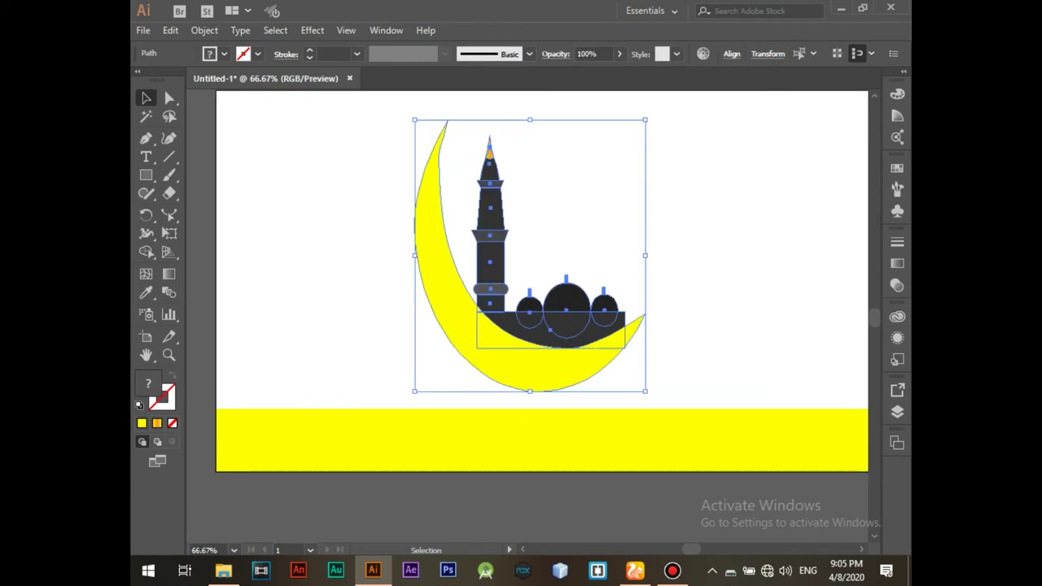
{"action": "left_click", "coordinate": [898, 411]}
{"action": "left_click", "coordinate": [747, 407]}
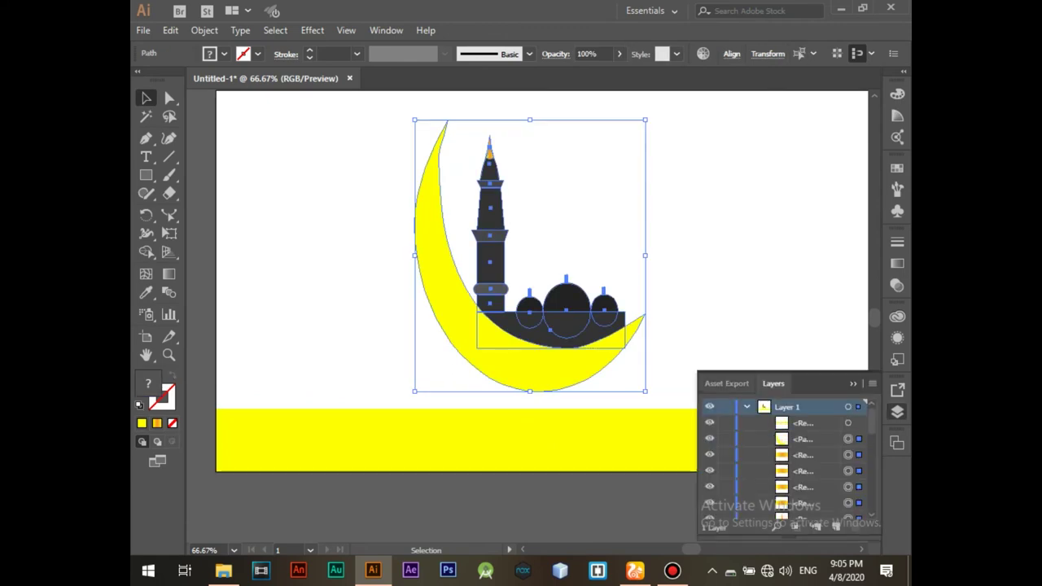
{"action": "right_click", "coordinate": [476, 316]}
{"action": "left_click", "coordinate": [515, 110]}
{"action": "key", "text": "ctrl+2"}
- Fill the bottom band dark navy 0E123F and add an anchor to its top edge
{"action": "key", "text": "ctrl+a"}
{"action": "left_click", "coordinate": [224, 54]}
{"action": "left_click", "coordinate": [258, 90]}
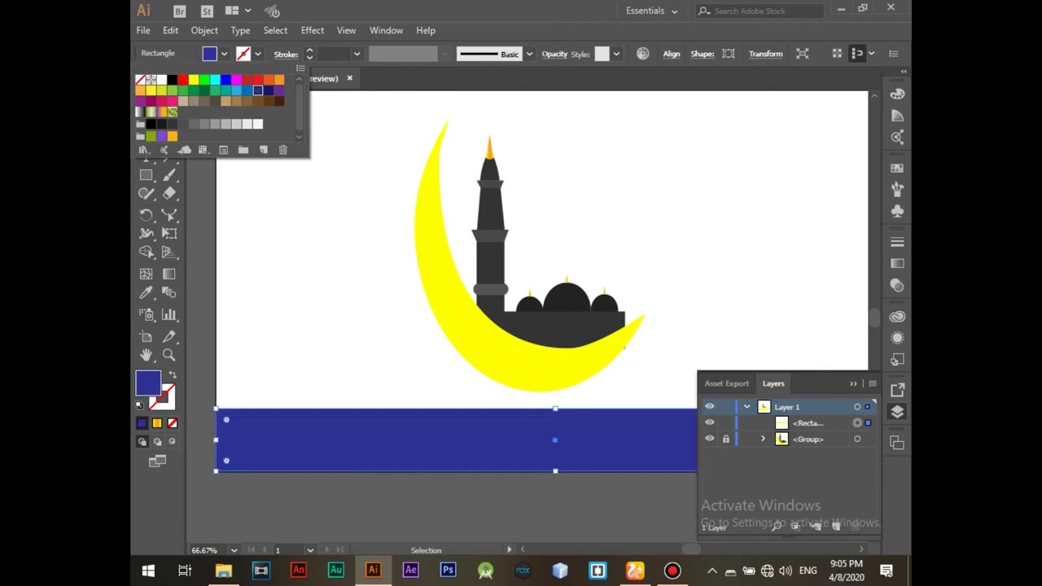
{"action": "left_click", "coordinate": [140, 78]}
{"action": "left_click", "coordinate": [161, 123]}
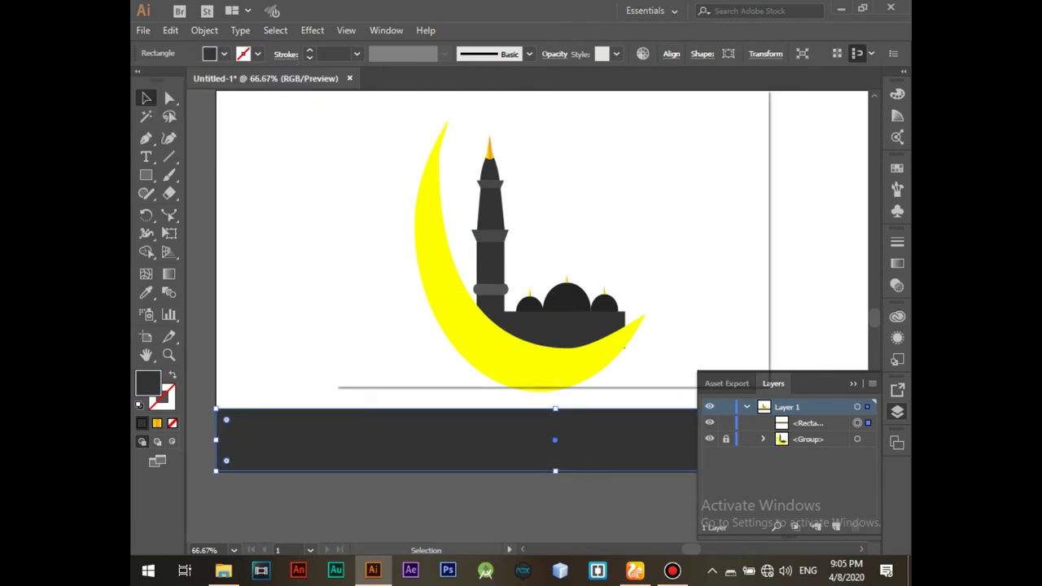
{"action": "double_click", "coordinate": [148, 383]}
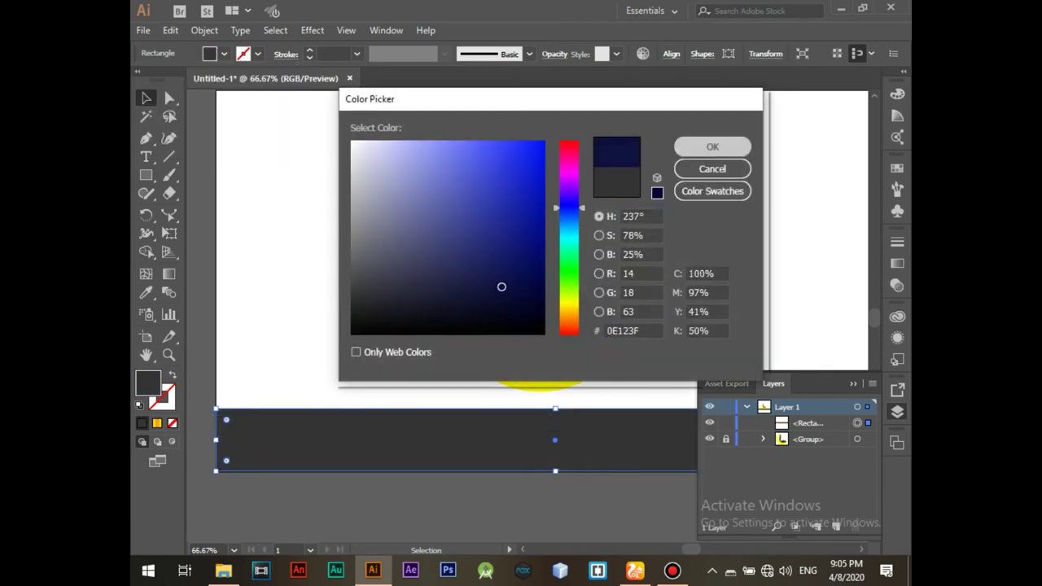
{"action": "left_click", "coordinate": [712, 146]}
{"action": "left_click", "coordinate": [854, 384]}
{"action": "left_click", "coordinate": [168, 214]}
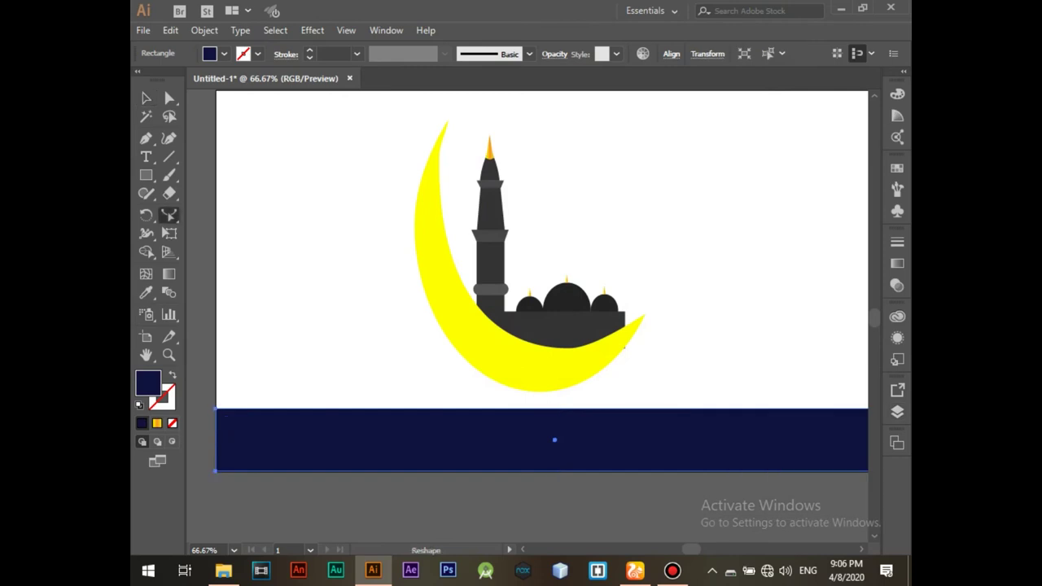
{"action": "left_click", "coordinate": [306, 409]}
- Add a middle anchor and drag the navy band's top points into a wave
{"action": "left_click", "coordinate": [555, 409]}
{"action": "key", "text": "a"}
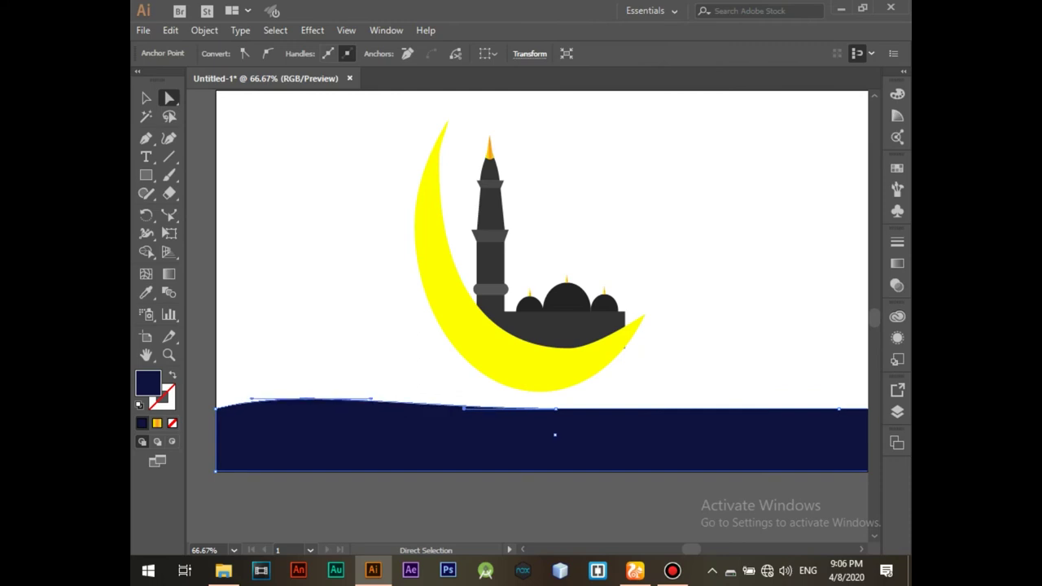
{"action": "left_click_drag", "start_coordinate": [305, 409], "coordinate": [305, 381]}
{"action": "left_click_drag", "start_coordinate": [555, 409], "coordinate": [556, 427]}
{"action": "left_click_drag", "start_coordinate": [839, 409], "coordinate": [839, 398]}
{"action": "left_click", "coordinate": [651, 204]}
- Duplicate the wave, shift the copy down and fill it lighter navy #323968
{"action": "left_click", "coordinate": [570, 439]}
{"action": "key", "text": "ctrl+c"}
{"action": "key", "text": "ctrl+v"}
{"action": "left_click_drag", "start_coordinate": [819, 312], "coordinate": [798, 408]}
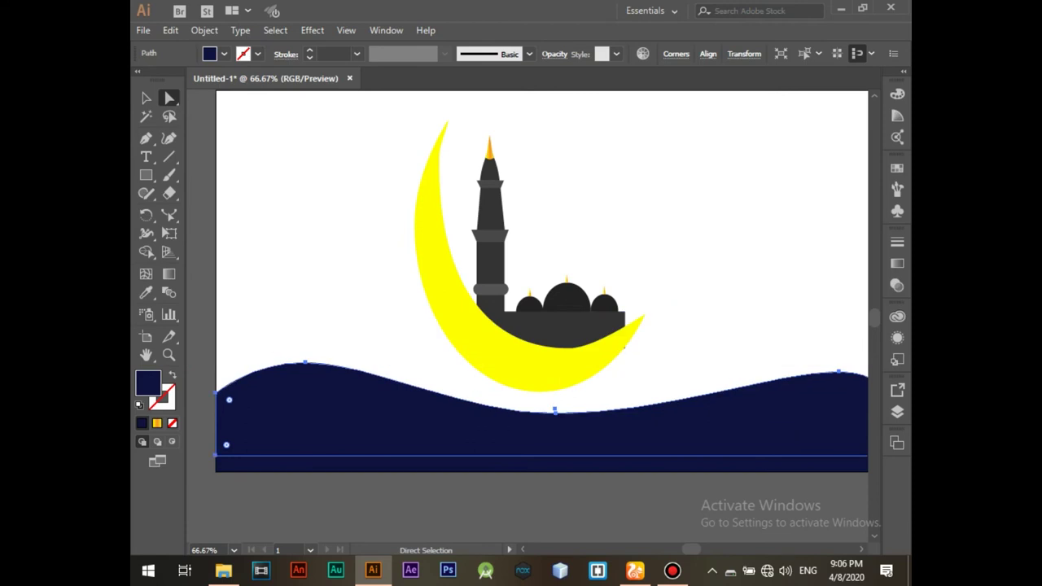
{"action": "double_click", "coordinate": [148, 382]}
{"action": "left_click", "coordinate": [451, 255]}
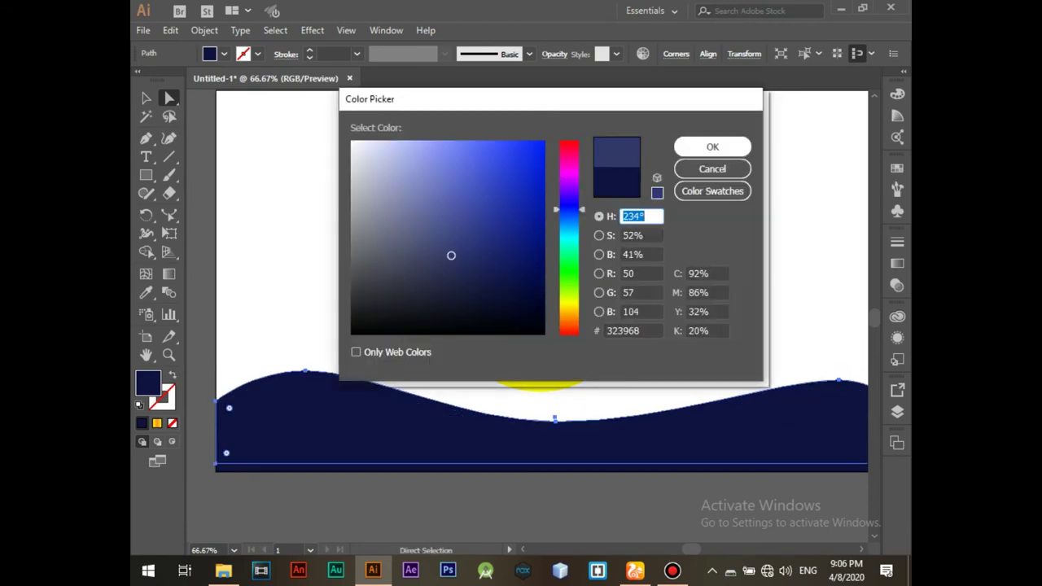
{"action": "key", "text": "Return"}
- Put the darker wave in front and reshape its anchors into an offset, deeper curve
{"action": "left_click", "coordinate": [897, 411]}
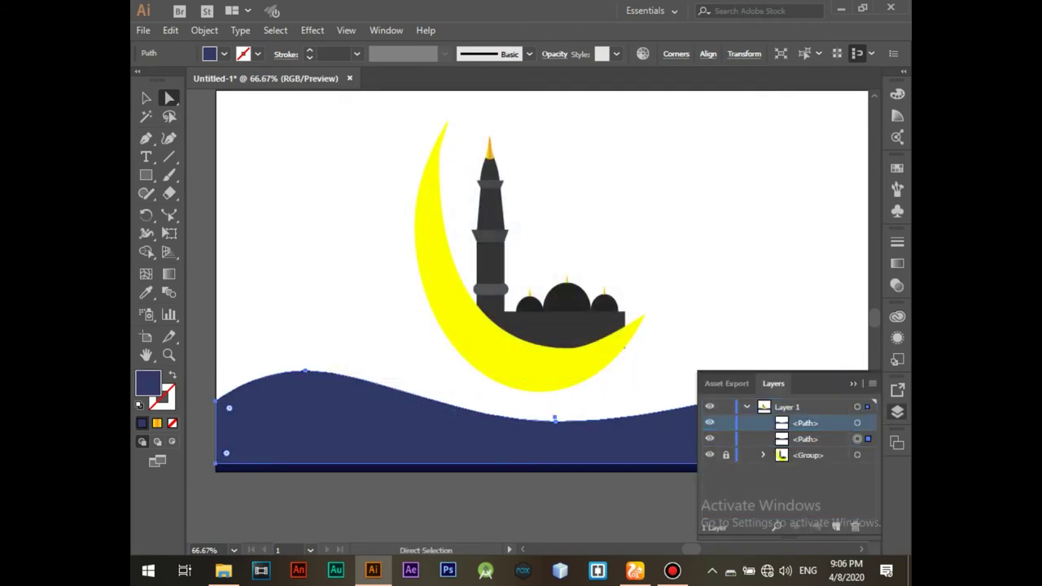
{"action": "left_click_drag", "start_coordinate": [806, 423], "coordinate": [805, 445]}
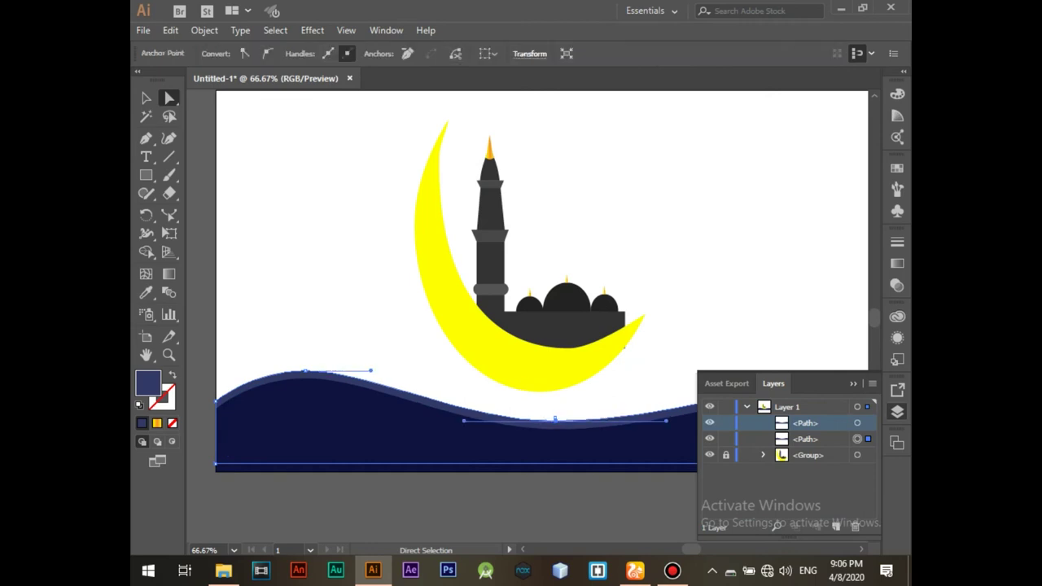
{"action": "left_click_drag", "start_coordinate": [554, 418], "coordinate": [554, 386]}
{"action": "left_click_drag", "start_coordinate": [305, 371], "coordinate": [325, 366]}
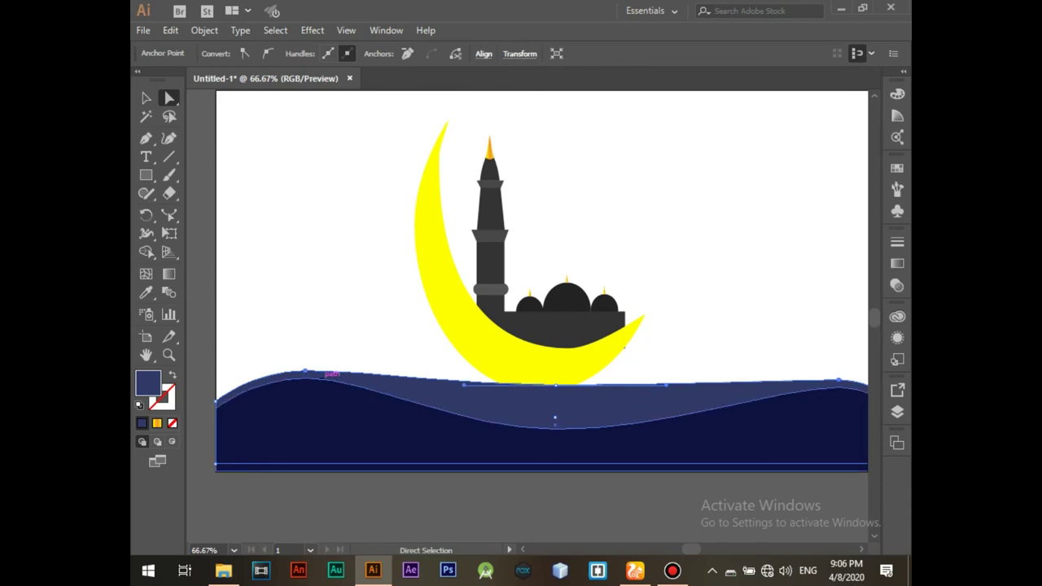
{"action": "key", "text": "shift+Down"}
{"action": "key", "text": "shift+Down"}
{"action": "key", "text": "shift+Down"}
{"action": "key", "text": "shift+Down"}
{"action": "key", "text": "shift+Down"}
{"action": "key", "text": "shift+Down"}
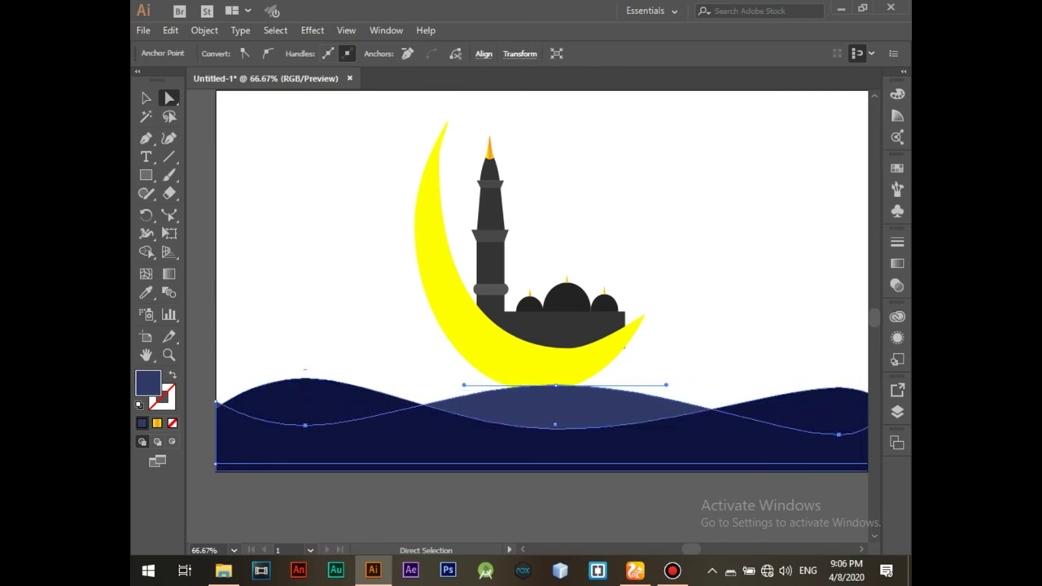
{"action": "key", "text": "ctrl+shift+a"}
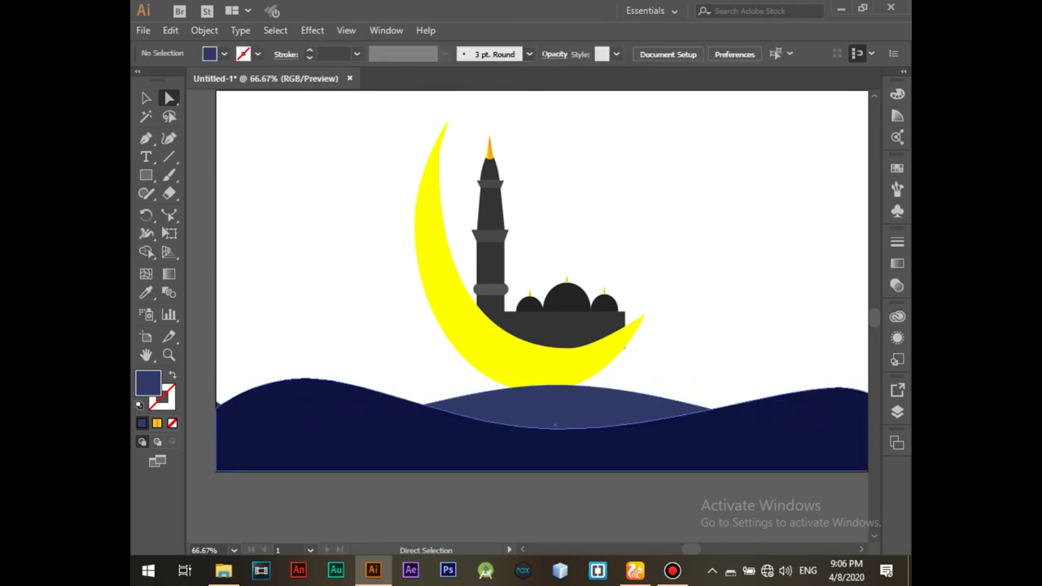
- Move the moon group above the waves in the Layers list
{"action": "left_click", "coordinate": [897, 411]}
{"action": "left_click_drag", "start_coordinate": [782, 456], "coordinate": [782, 418]}
{"action": "left_click", "coordinate": [897, 411]}
{"action": "scroll", "coordinate": [542, 281], "scroll_direction": "up", "scroll_amount": 3}
- Draw a large rectangle and stretch it to cover the whole artboard
{"action": "left_click_drag", "start_coordinate": [217, 183], "coordinate": [762, 427]}
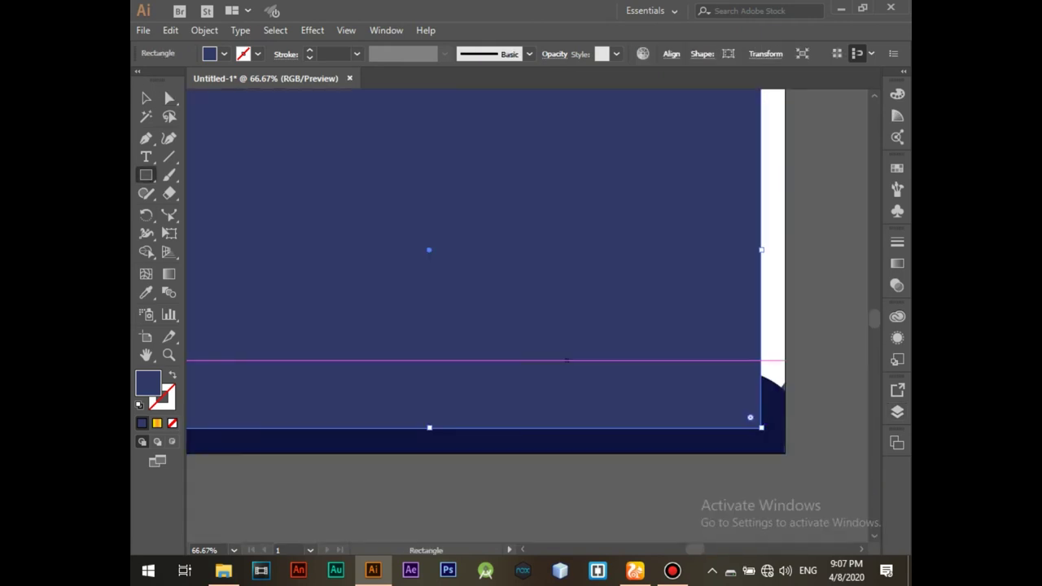
{"action": "key", "text": "ctrl+minus"}
{"action": "key", "text": "v"}
{"action": "left_click_drag", "start_coordinate": [526, 316], "coordinate": [535, 315]}
{"action": "left_click_drag", "start_coordinate": [784, 449], "coordinate": [794, 456]}
- Send the rectangle behind all artwork and fill it very dark navy #010726
{"action": "left_click", "coordinate": [898, 411]}
{"action": "left_click", "coordinate": [757, 423]}
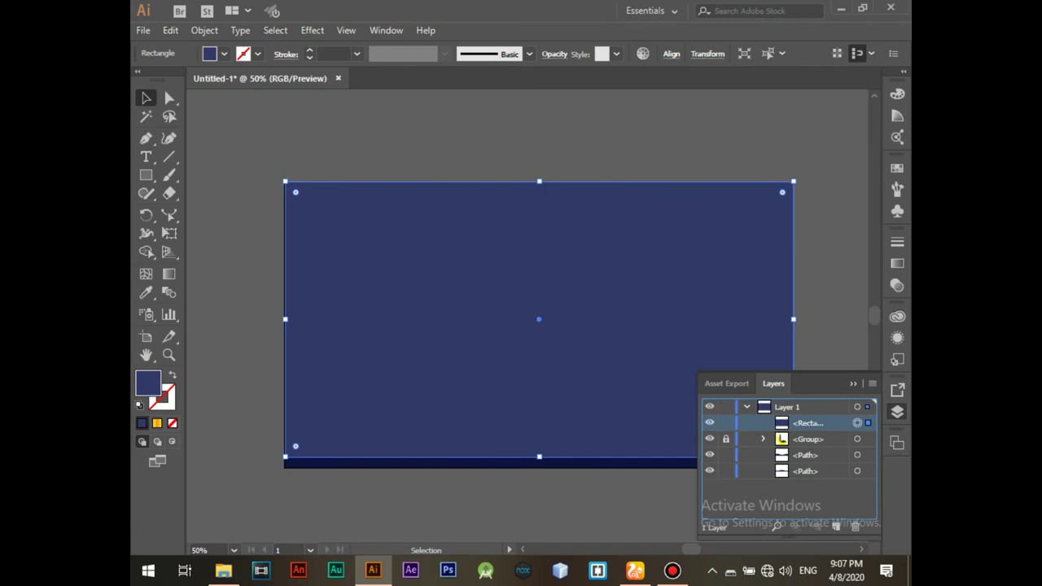
{"action": "key", "text": "ctrl+shift+bracketleft"}
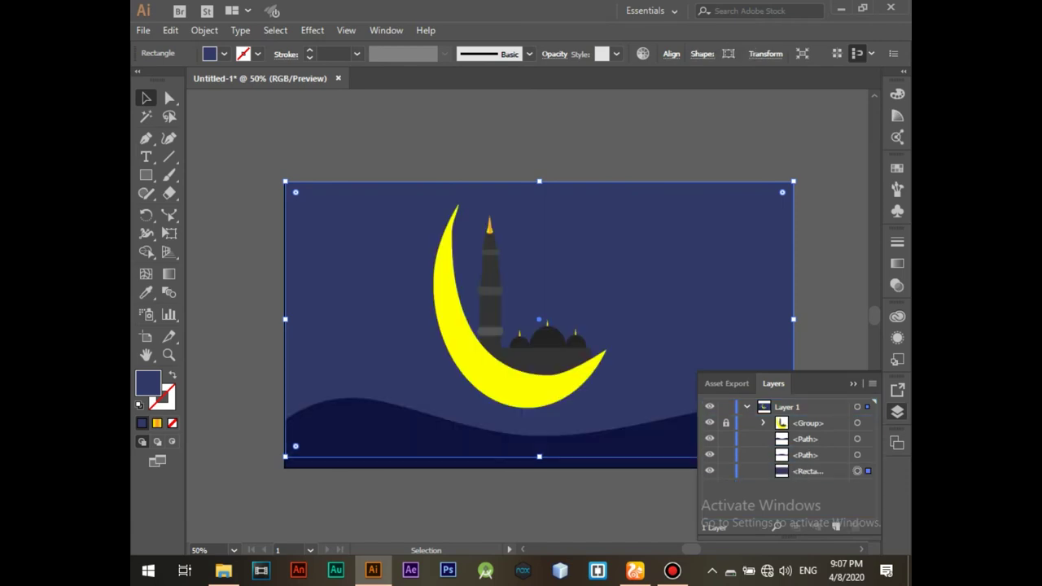
{"action": "double_click", "coordinate": [148, 383]}
{"action": "left_click", "coordinate": [538, 298]}
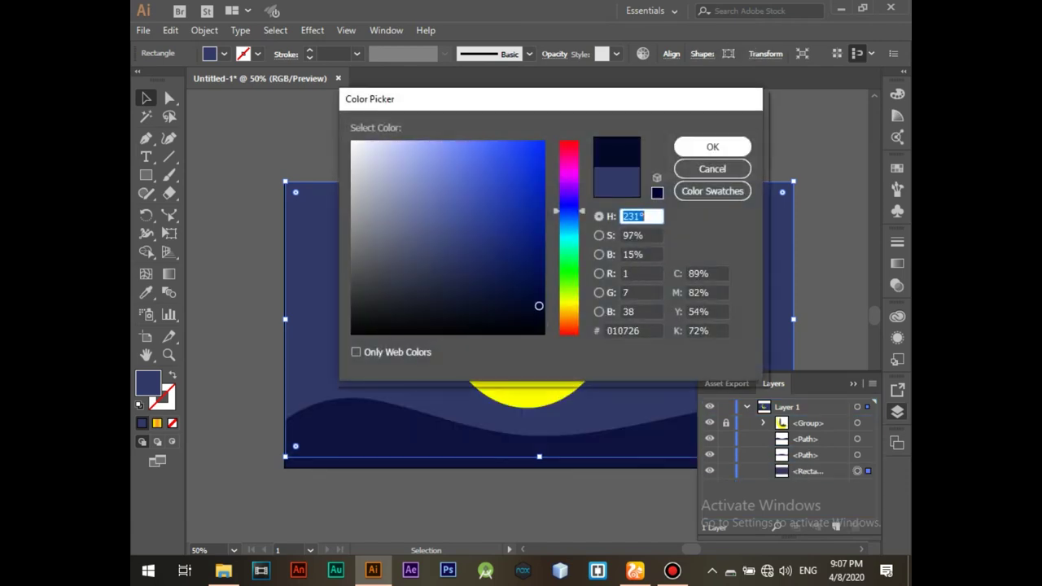
{"action": "left_click", "coordinate": [712, 144]}
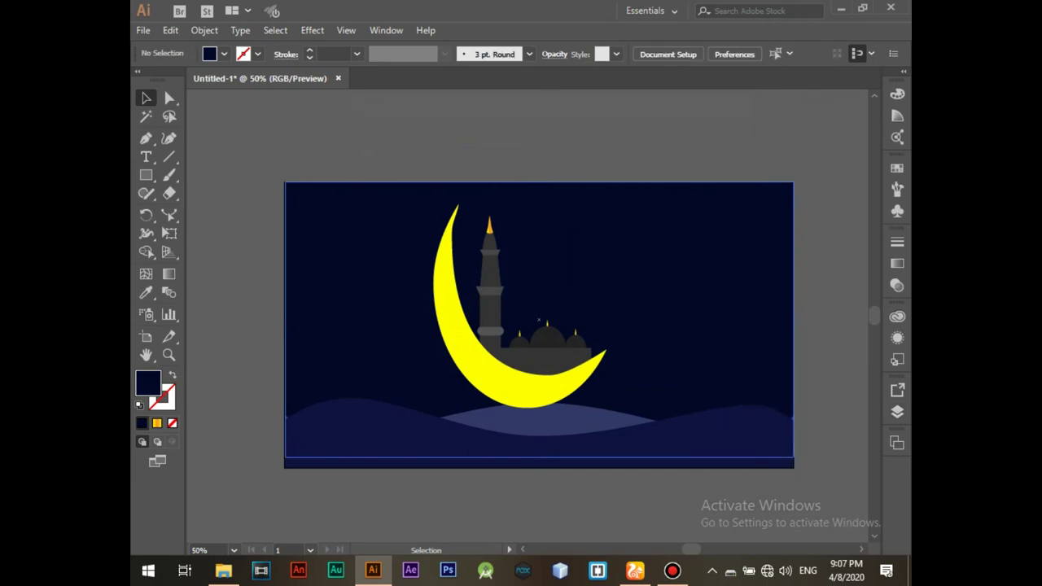
- Exit isolation, deselect the sky, and set the fill to a gold gradient
{"action": "double_click", "coordinate": [539, 245]}
{"action": "key", "text": "Escape"}
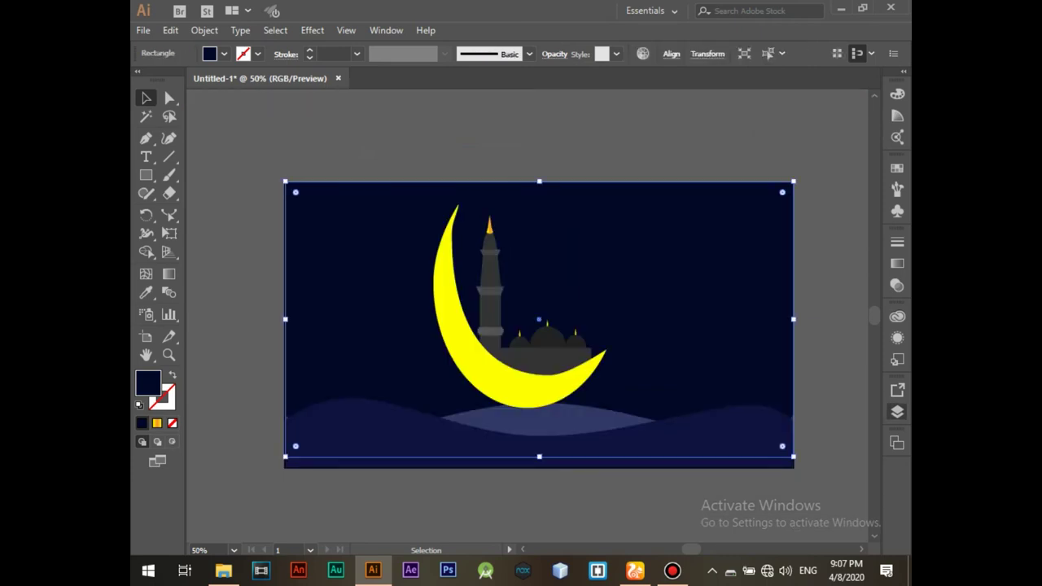
{"action": "key", "text": "F7"}
{"action": "key", "text": "ctrl+shift+a"}
{"action": "left_click", "coordinate": [157, 422]}
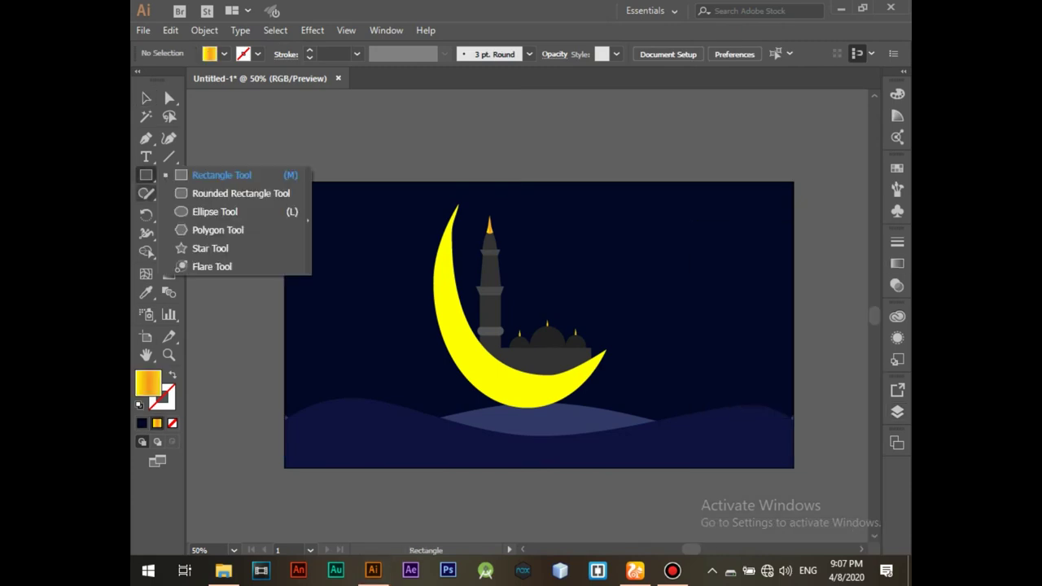
- Draw a gold gradient star in the top-left sky and enlarge it
{"action": "left_click_drag", "start_coordinate": [146, 175], "coordinate": [203, 248]}
{"action": "left_click_drag", "start_coordinate": [309, 202], "coordinate": [313, 207]}
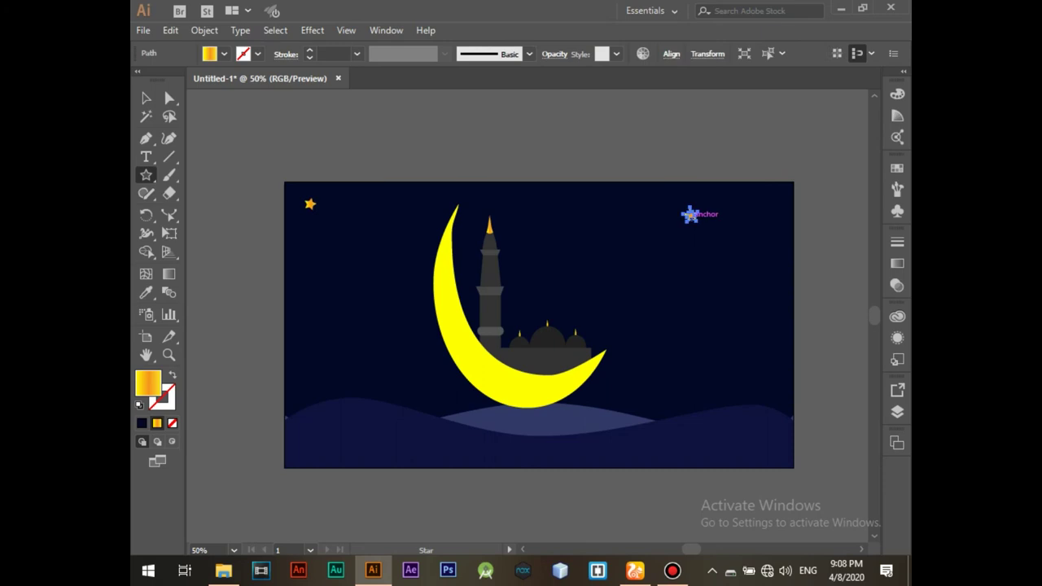
{"action": "key", "text": "v"}
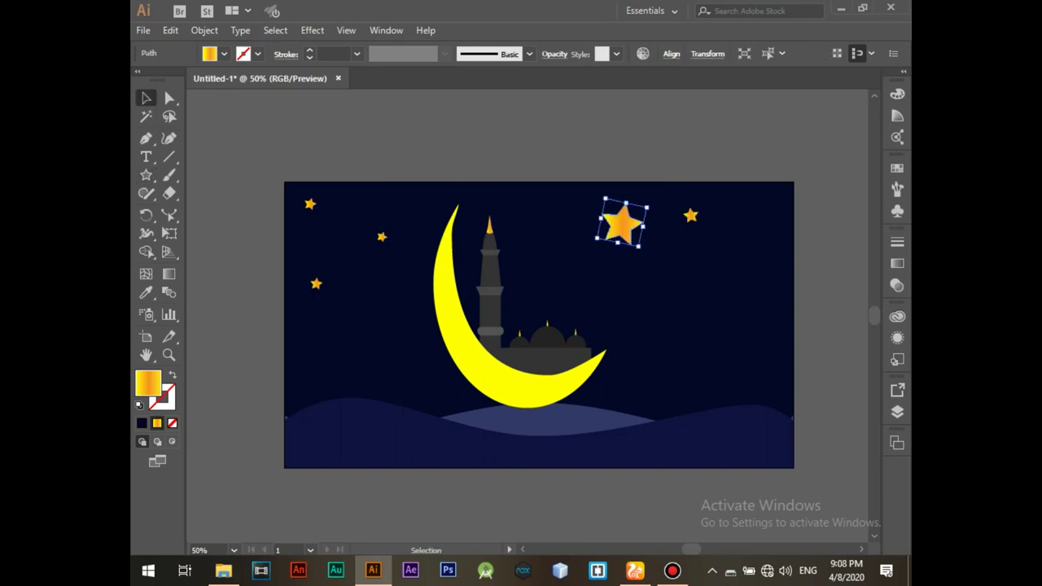
{"action": "left_click_drag", "start_coordinate": [644, 206], "coordinate": [575, 230]}
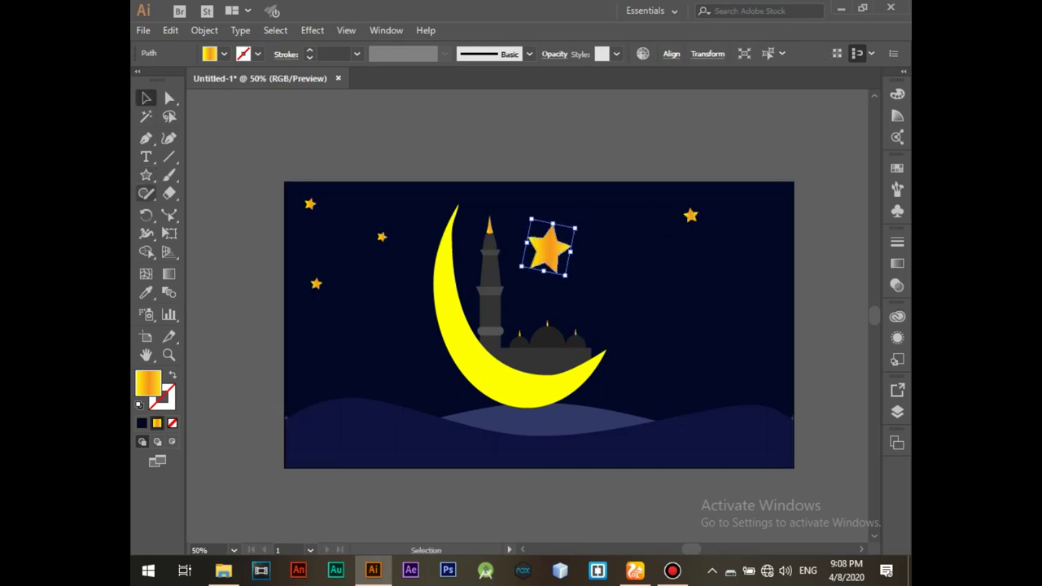
- Scatter several more small gold stars across the sky around the moon
{"action": "left_click_drag", "start_coordinate": [691, 291], "coordinate": [756, 295]}
{"action": "left_click", "coordinate": [732, 375]}
{"action": "key", "text": "Return"}
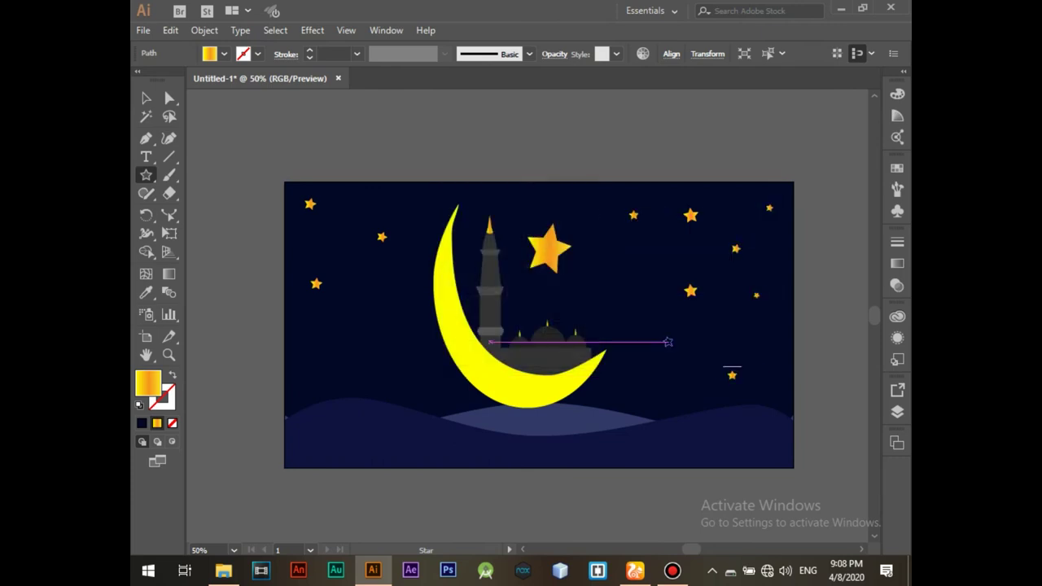
{"action": "left_click_drag", "start_coordinate": [309, 323], "coordinate": [312, 326]}
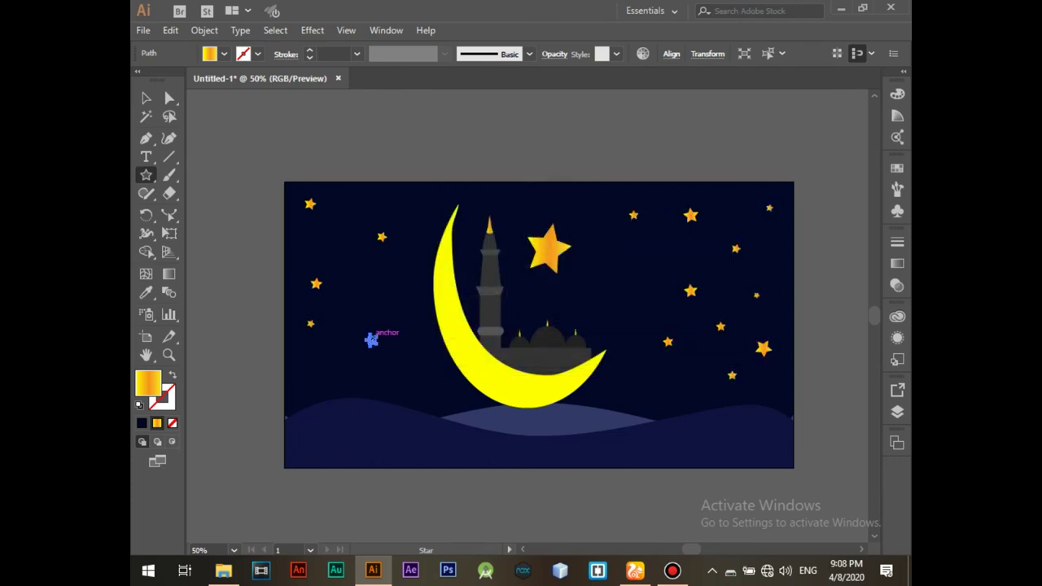
{"action": "left_click_drag", "start_coordinate": [421, 366], "coordinate": [424, 369]}
{"action": "left_click_drag", "start_coordinate": [314, 368], "coordinate": [317, 371]}
{"action": "left_click_drag", "start_coordinate": [416, 209], "coordinate": [418, 211]}
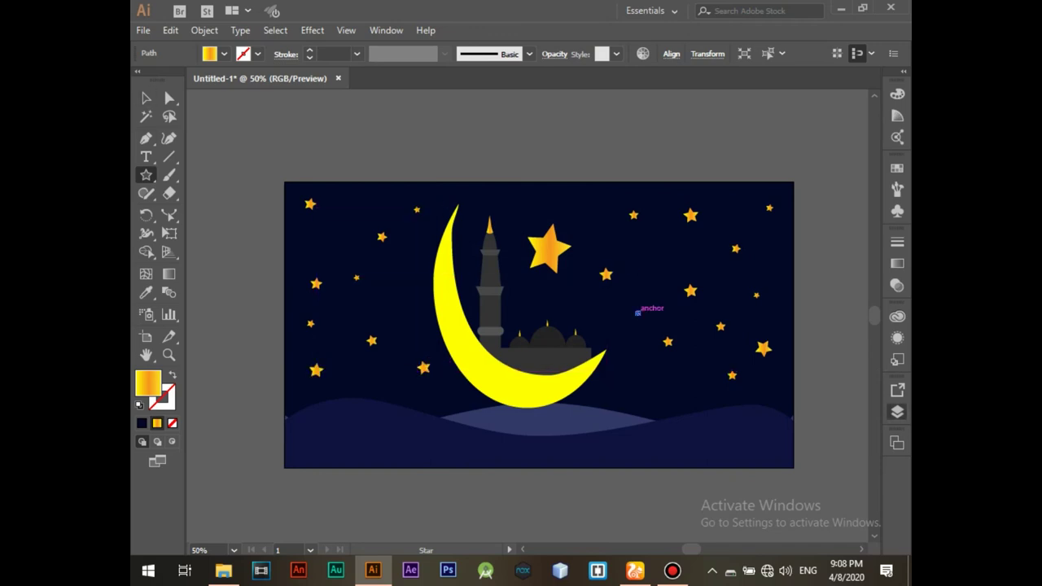
{"action": "key", "text": "F7"}
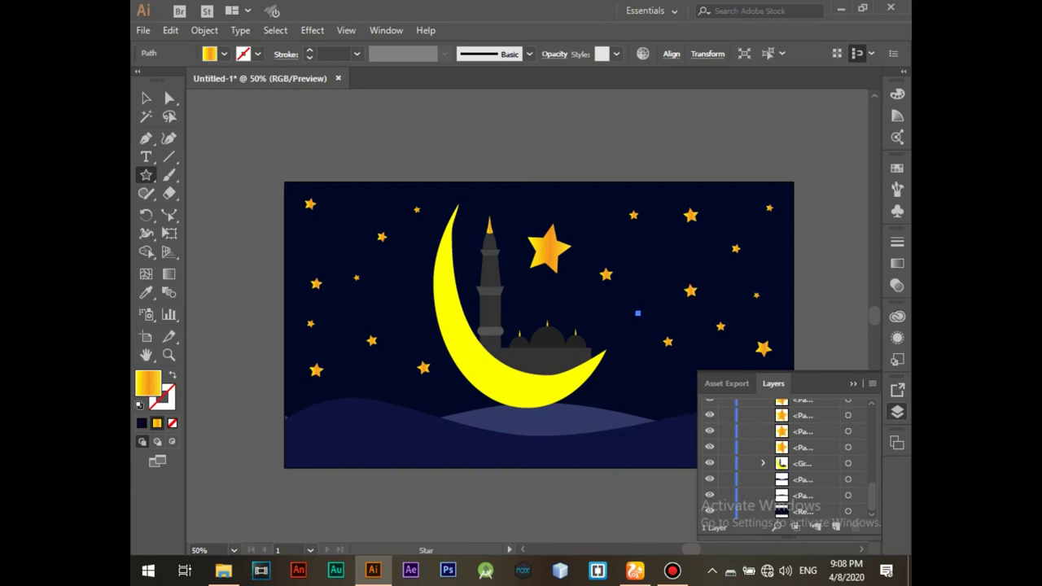
{"action": "left_click", "coordinate": [763, 463]}
- Isolate the moon, apply the yellow-orange gradient, and shift its stops for an orange-to-yellow fade
{"action": "key", "text": "v"}
{"action": "left_click", "coordinate": [847, 416]}
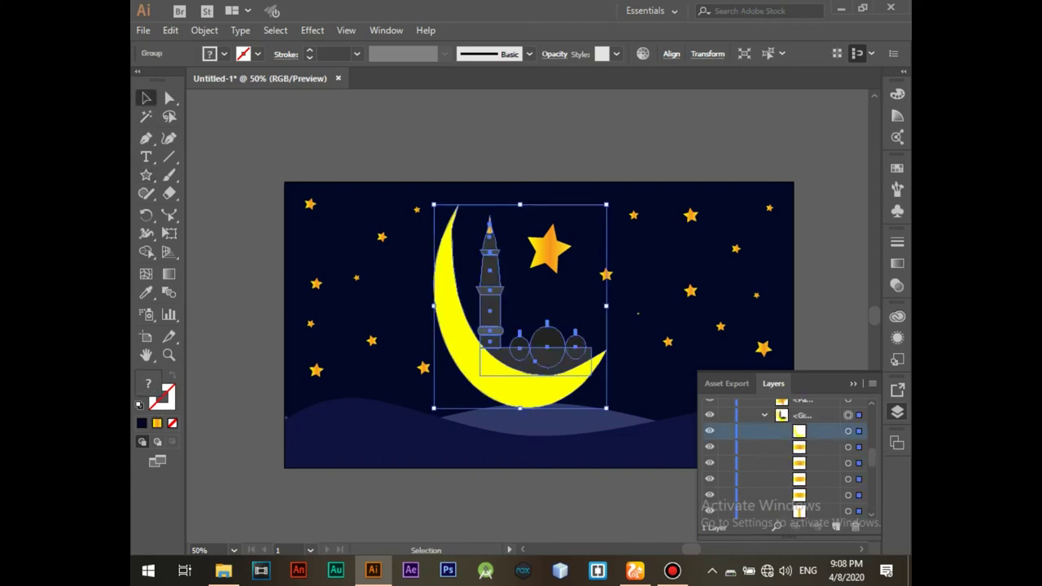
{"action": "double_click", "coordinate": [456, 326]}
{"action": "key", "text": "period"}
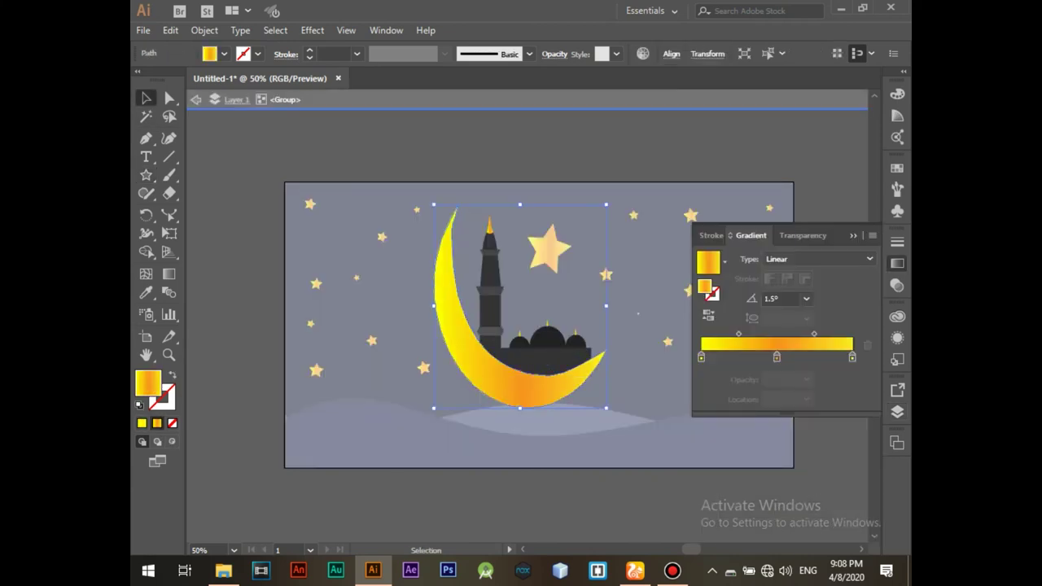
{"action": "left_click_drag", "start_coordinate": [772, 357], "coordinate": [714, 356]}
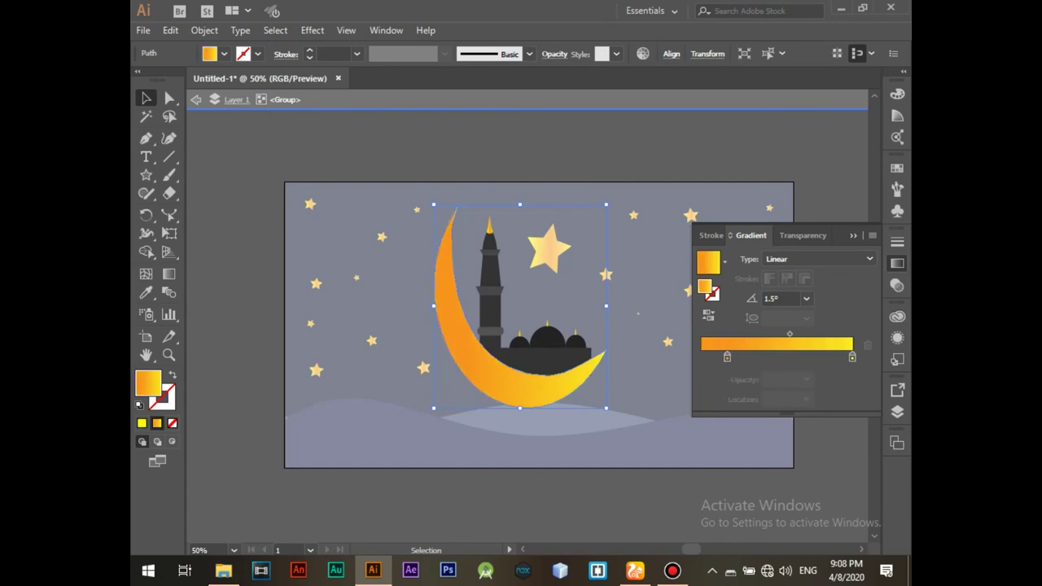
{"action": "left_click_drag", "start_coordinate": [853, 356], "coordinate": [781, 356]}
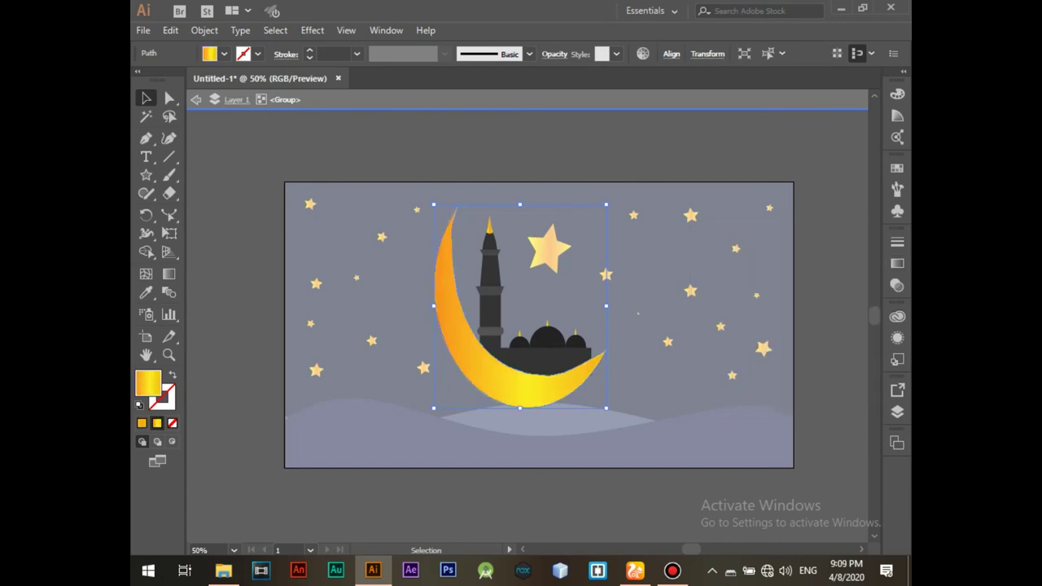
{"action": "left_click", "coordinate": [822, 481]}
{"action": "key", "text": "Escape"}
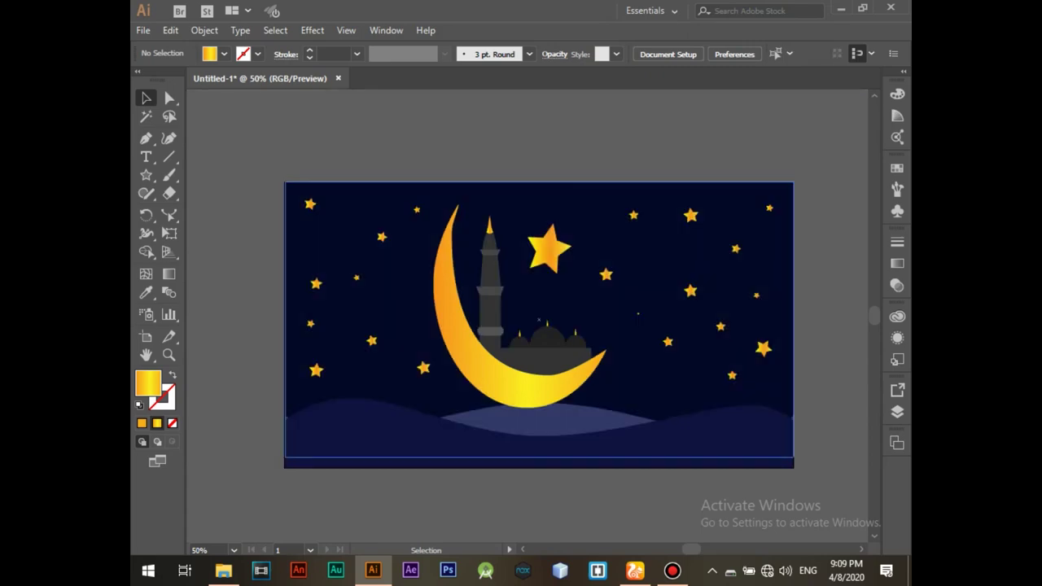